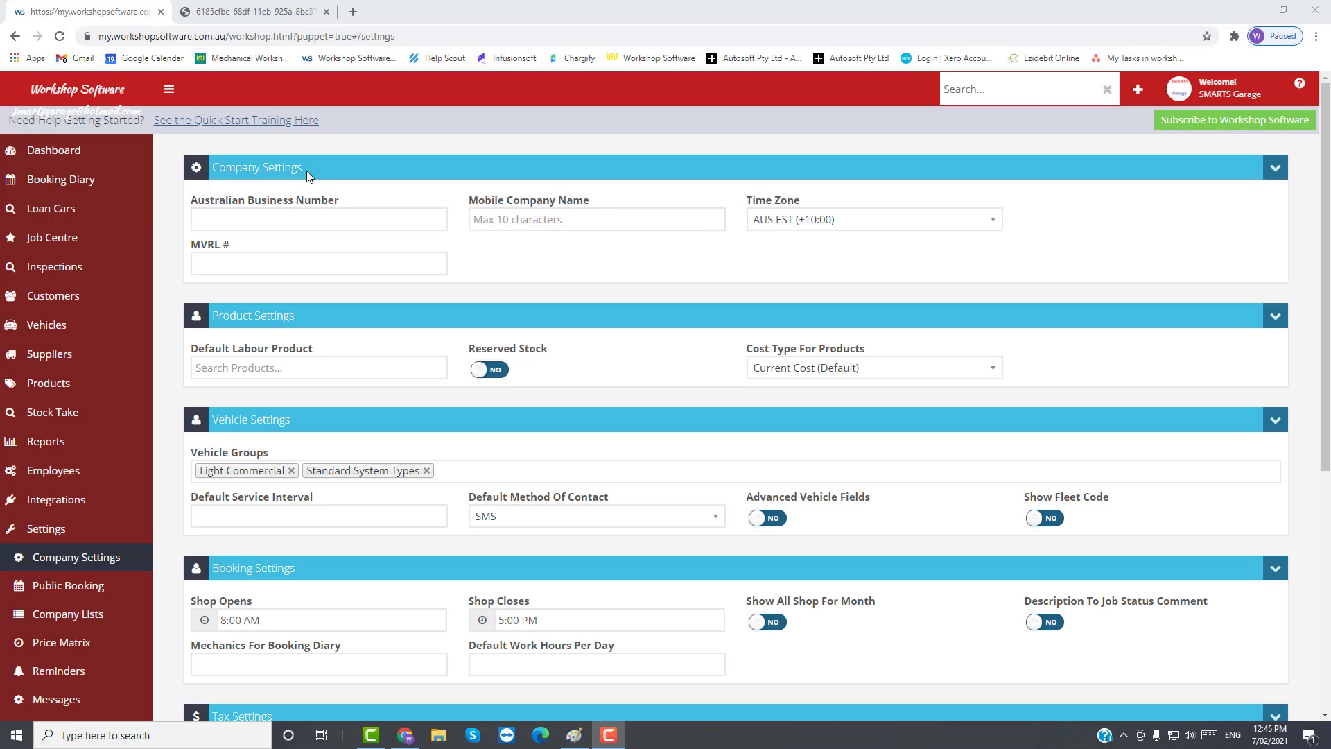
# Fill in the Australian Business Number and MVRL # fields with placeholder values made up of X characters
pyautogui.click(233, 219)
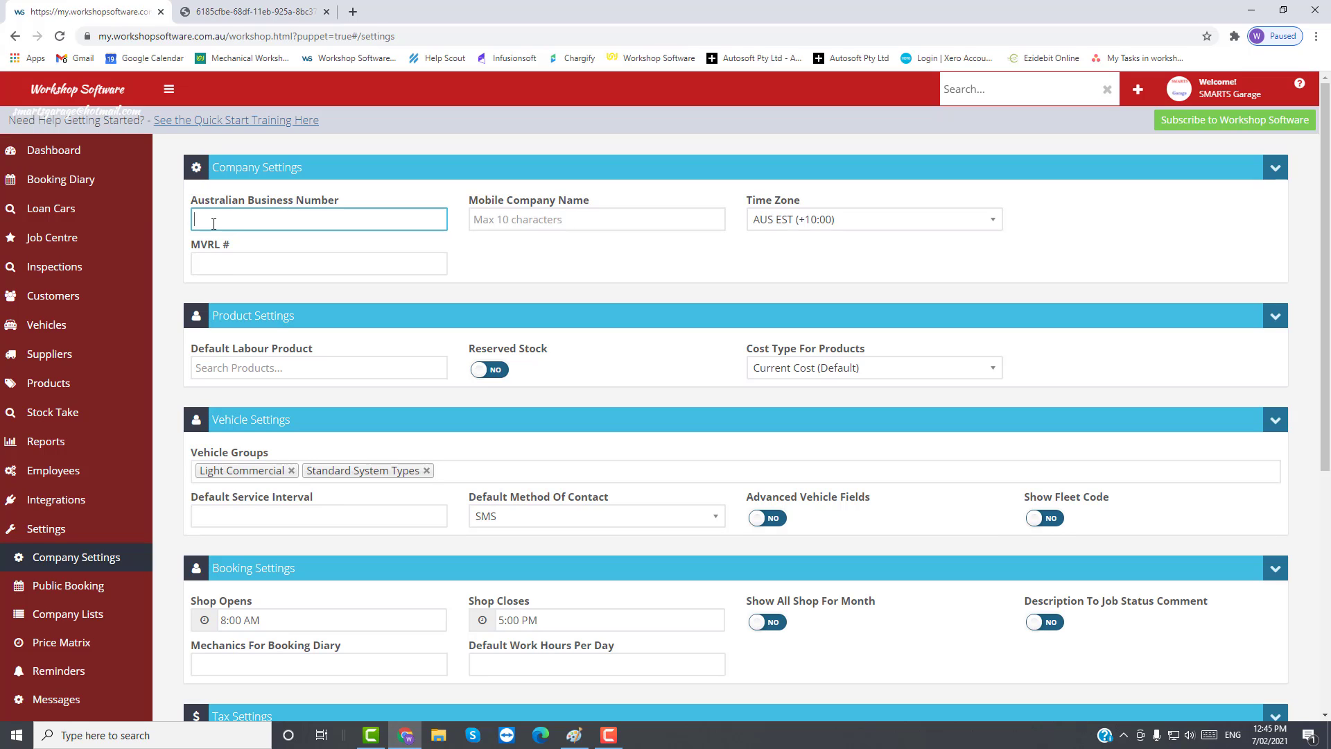
pyautogui.write('XX XXX XXX XXX')
pyautogui.moveTo(193, 219); pyautogui.dragTo(312, 224)
pyautogui.click(303, 217)
pyautogui.click(203, 261)
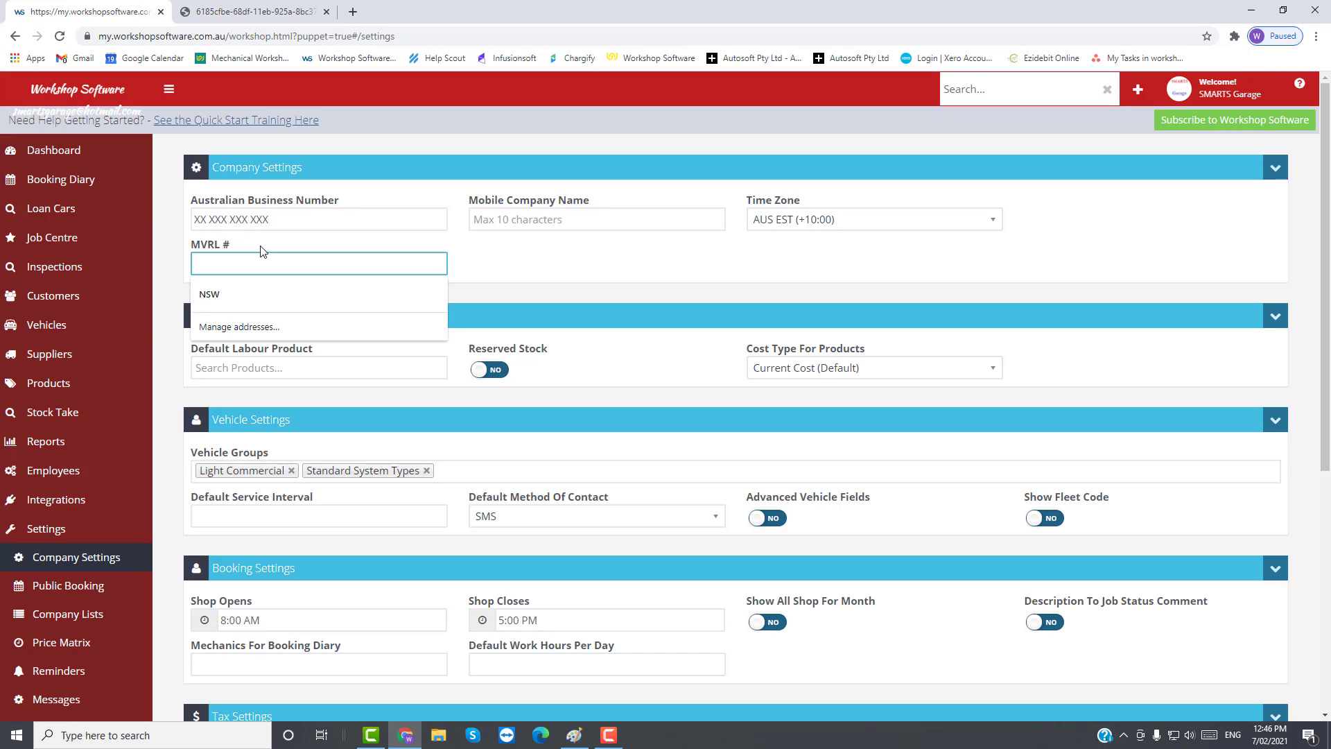
pyautogui.write('XXXXX')
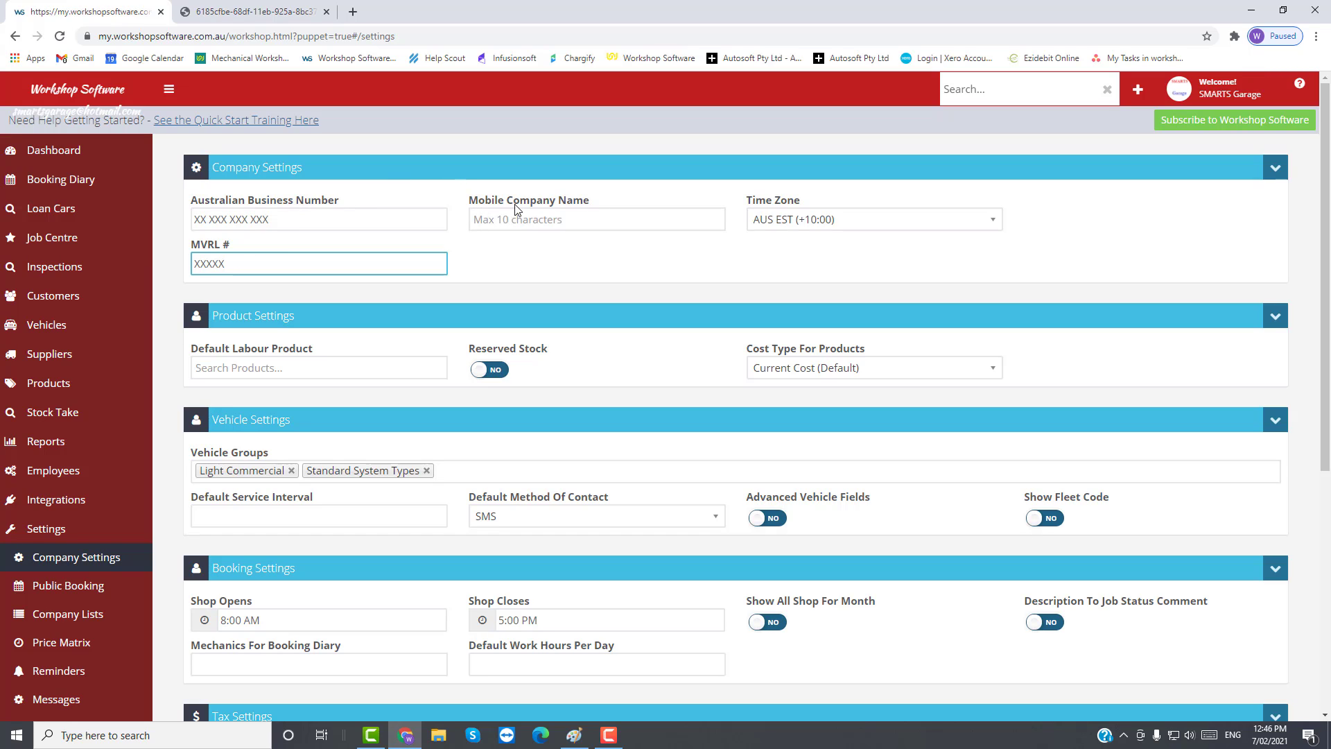
# Enter SMARTS as the mobile company name in the company settings
pyautogui.click(487, 218)
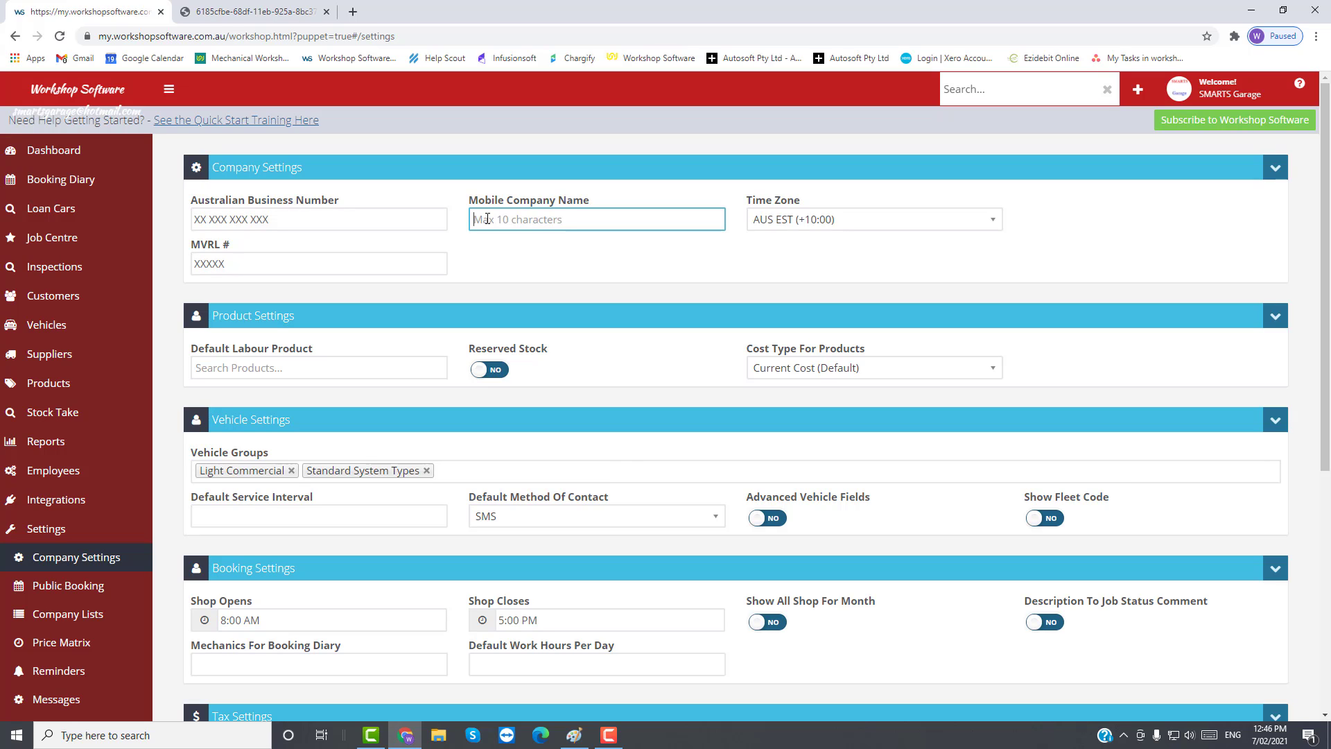
pyautogui.write('SMARTS')
pyautogui.moveTo(471, 219); pyautogui.dragTo(524, 222)
# Look through the available time zones and select AUS EST (+10:00) for the company
pyautogui.click(991, 220)
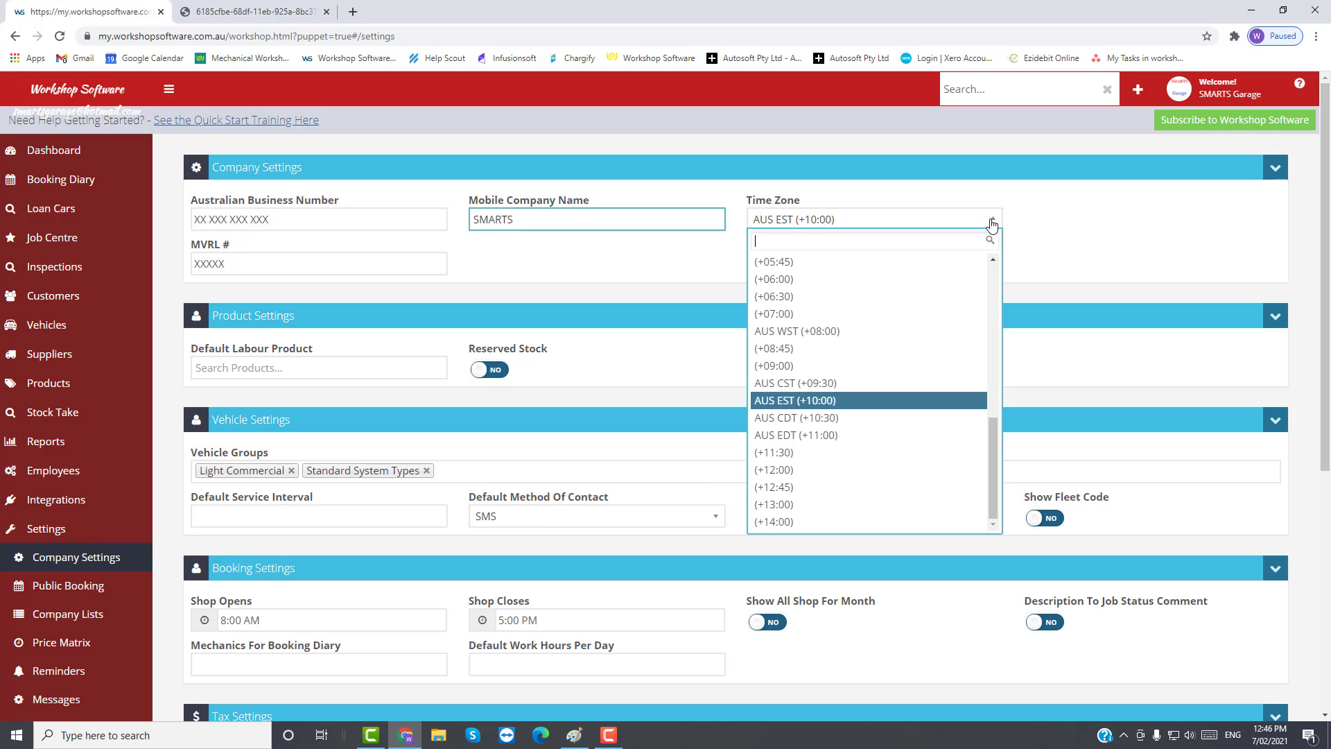
pyautogui.moveTo(990, 474); pyautogui.dragTo(1014, 289)
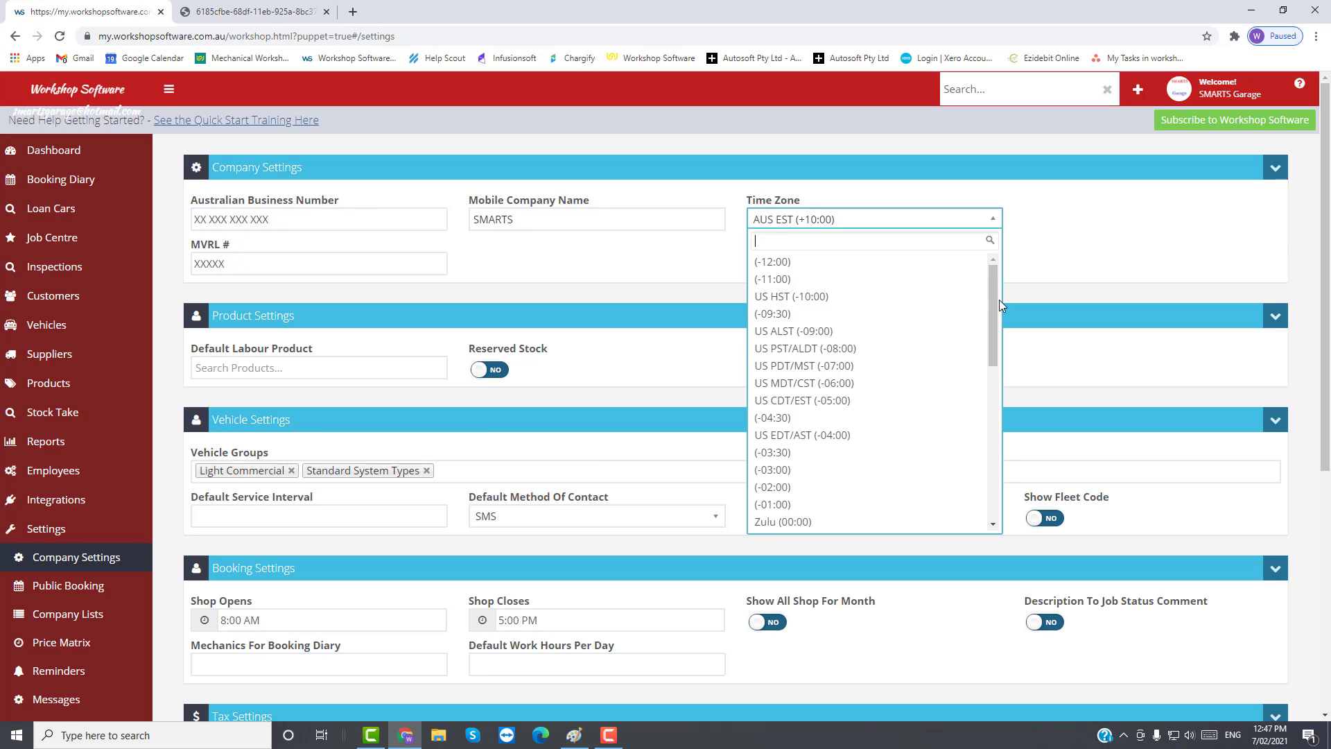
pyautogui.moveTo(993, 297); pyautogui.dragTo(991, 463)
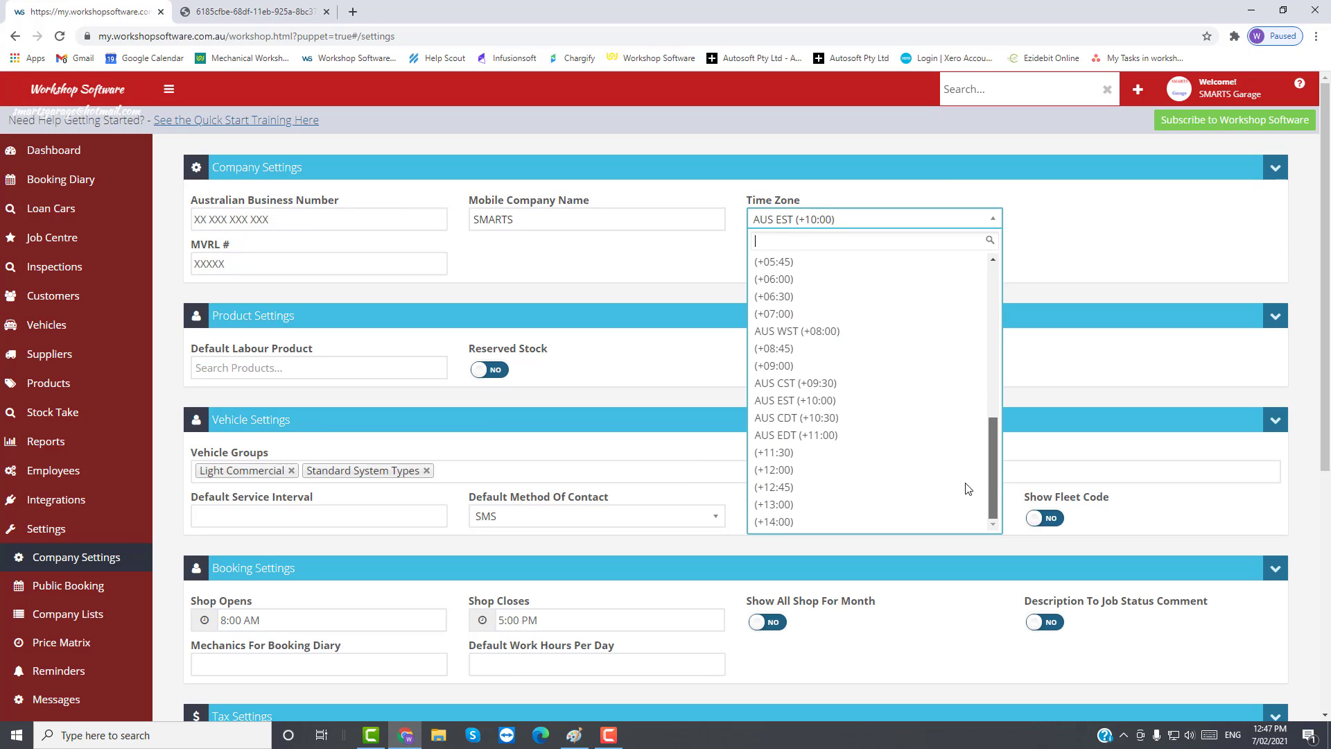
pyautogui.click(773, 402)
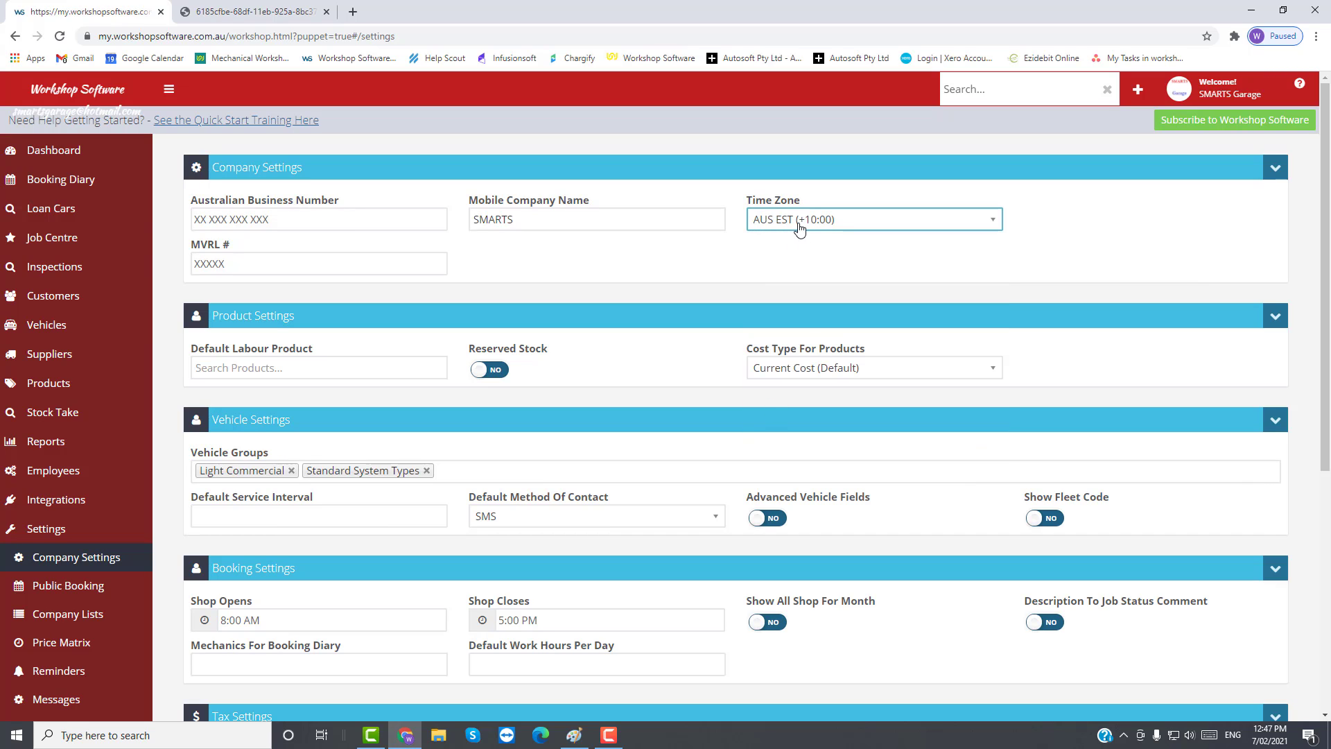
pyautogui.click(817, 248)
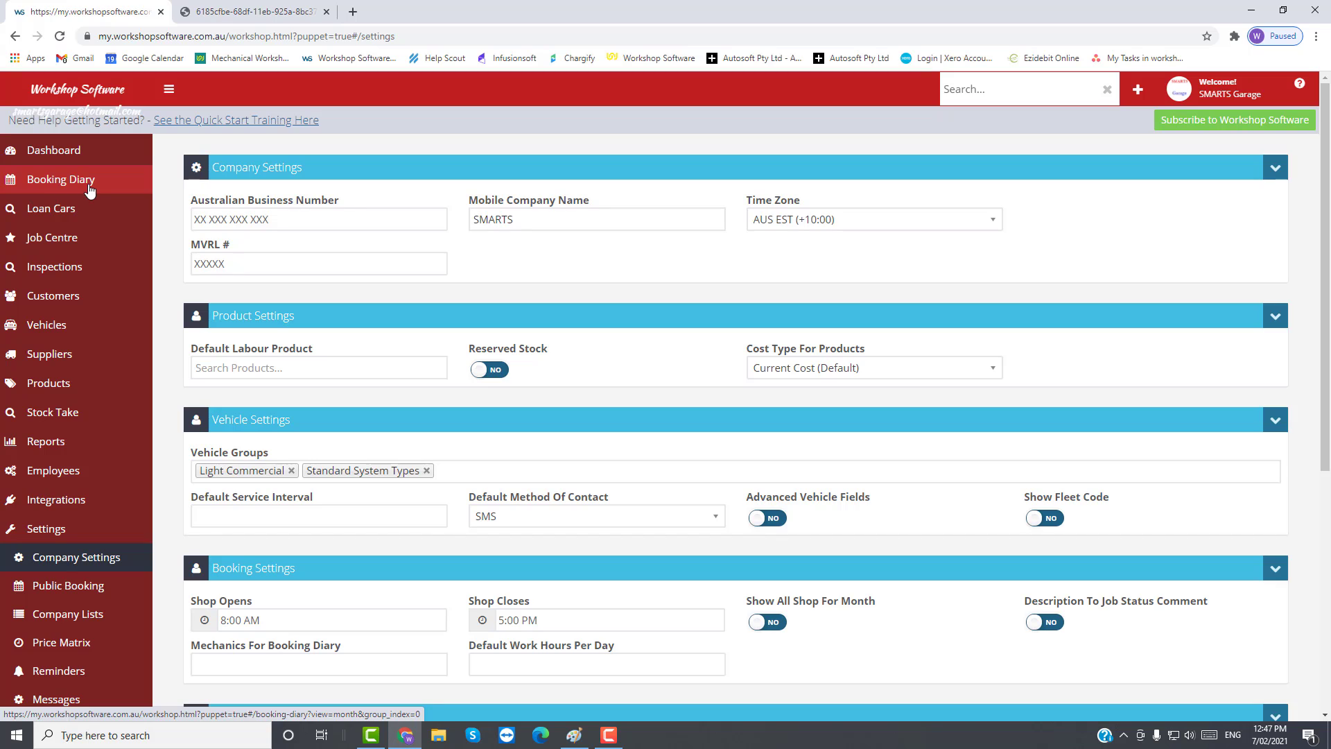
# Set the default labour product to REPAIR and select Current Cost (Default) as the cost type for products
pyautogui.click(224, 369)
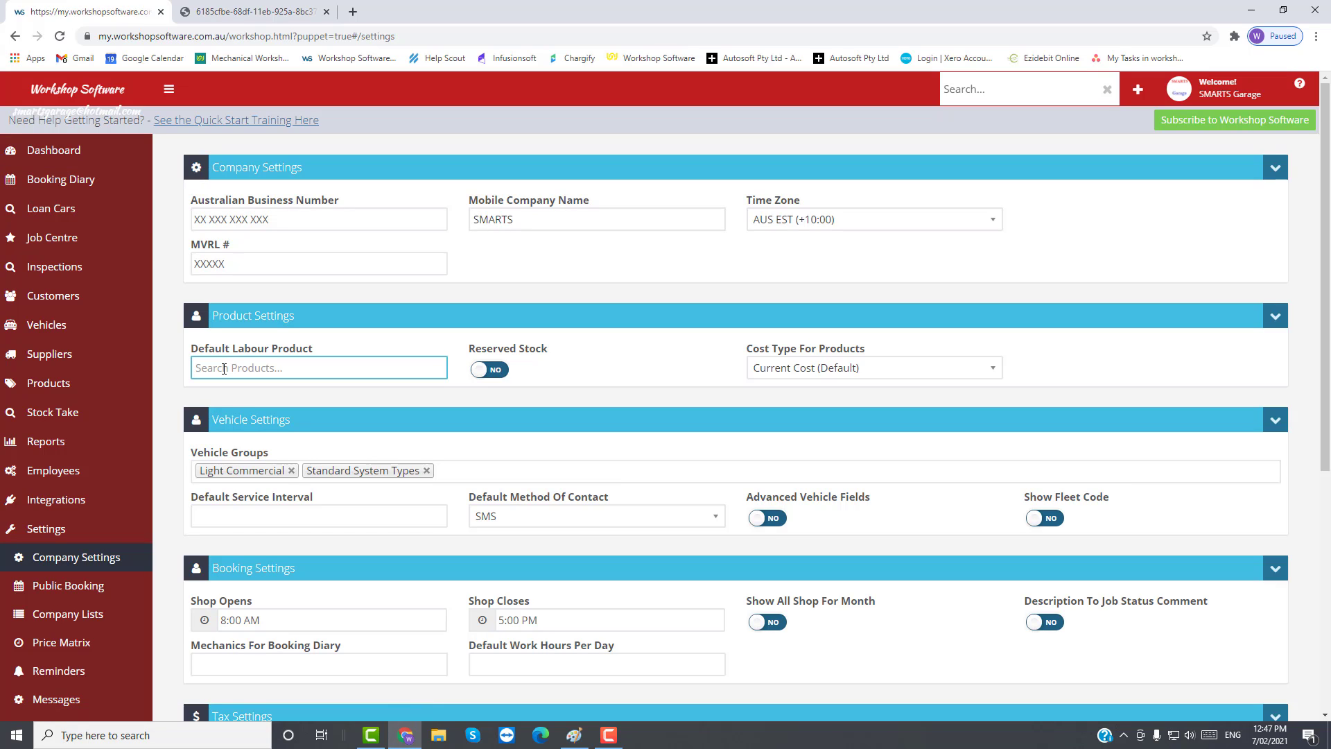
pyautogui.write('Repai')
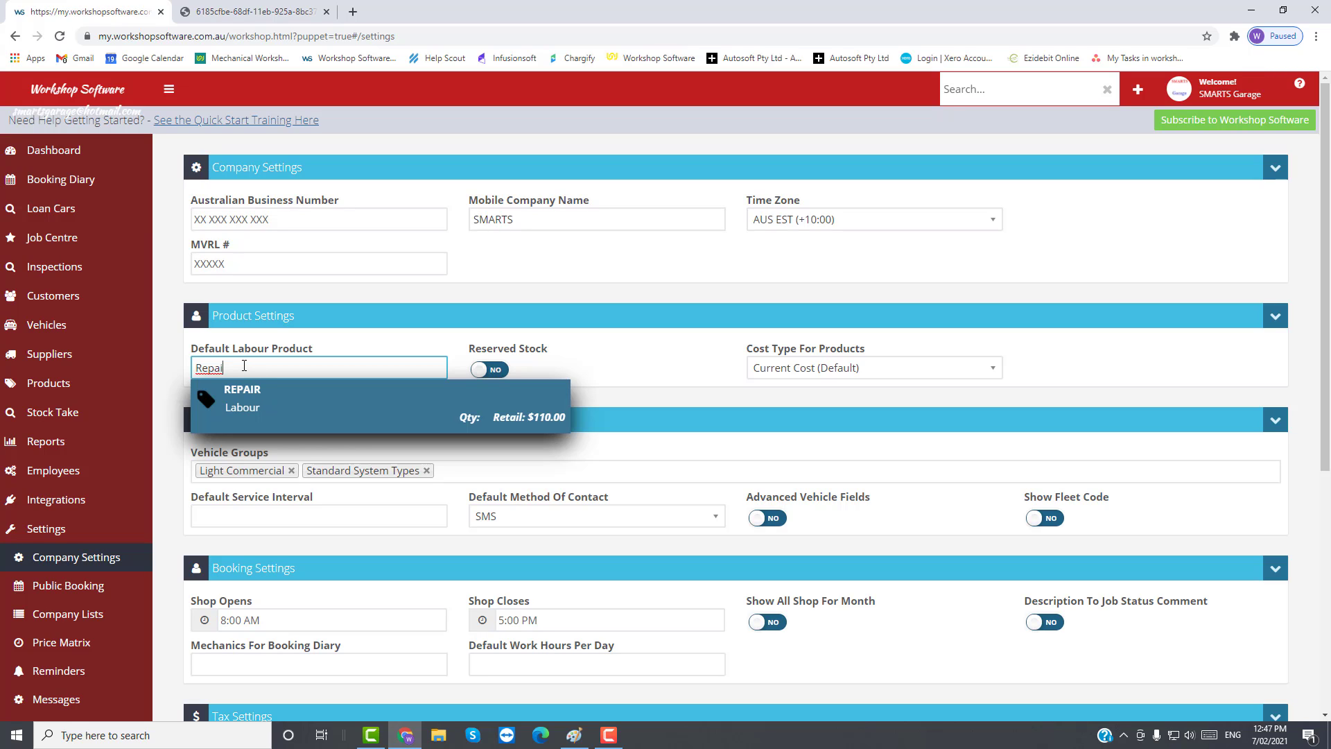
pyautogui.moveTo(226, 367); pyautogui.dragTo(192, 367)
pyautogui.write('Serv')
pyautogui.moveTo(217, 368); pyautogui.dragTo(194, 369)
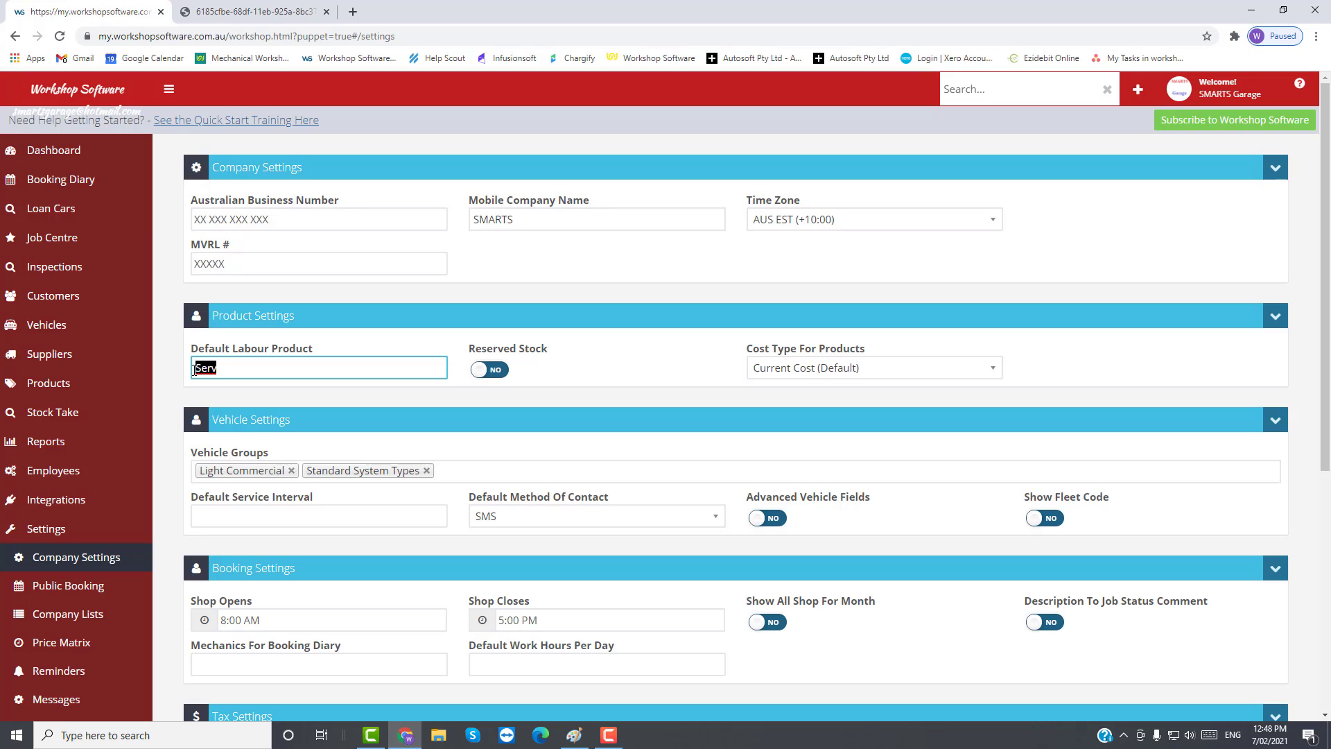
pyautogui.write('REpa')
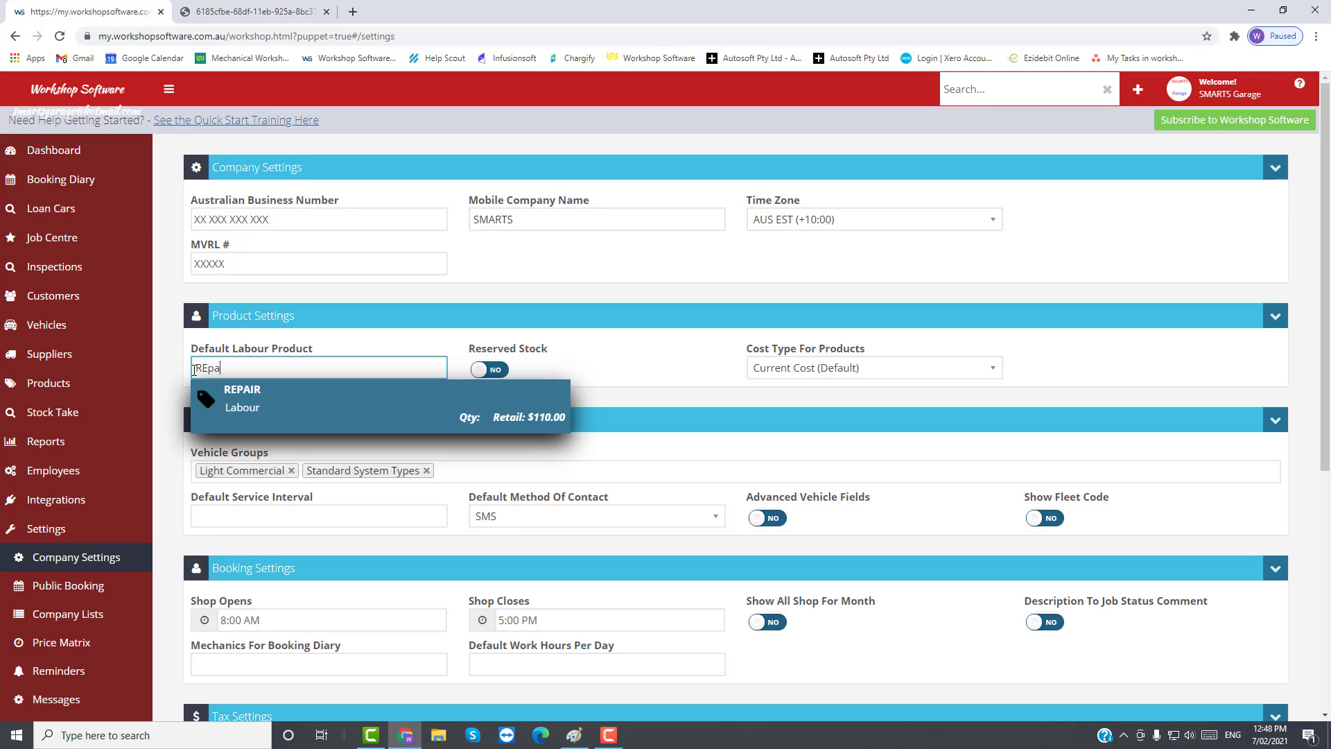
pyautogui.click(256, 395)
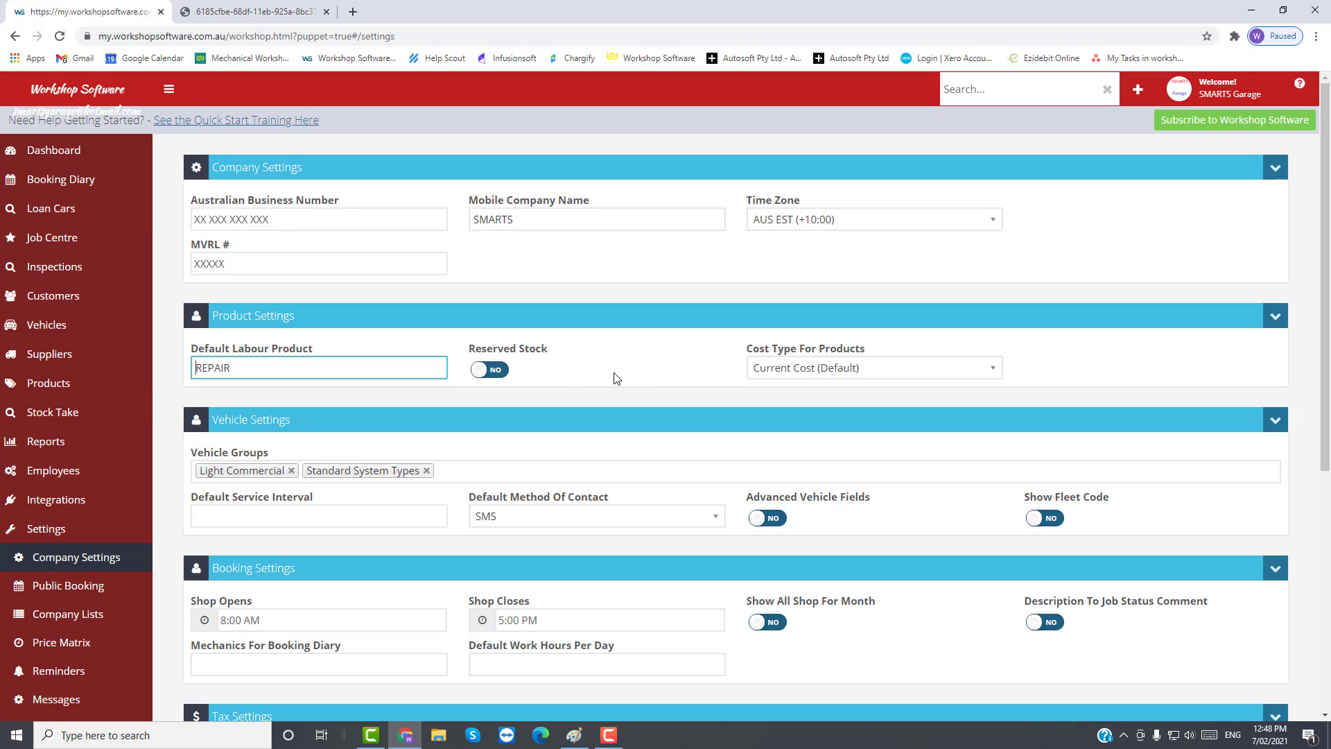
pyautogui.click(561, 343)
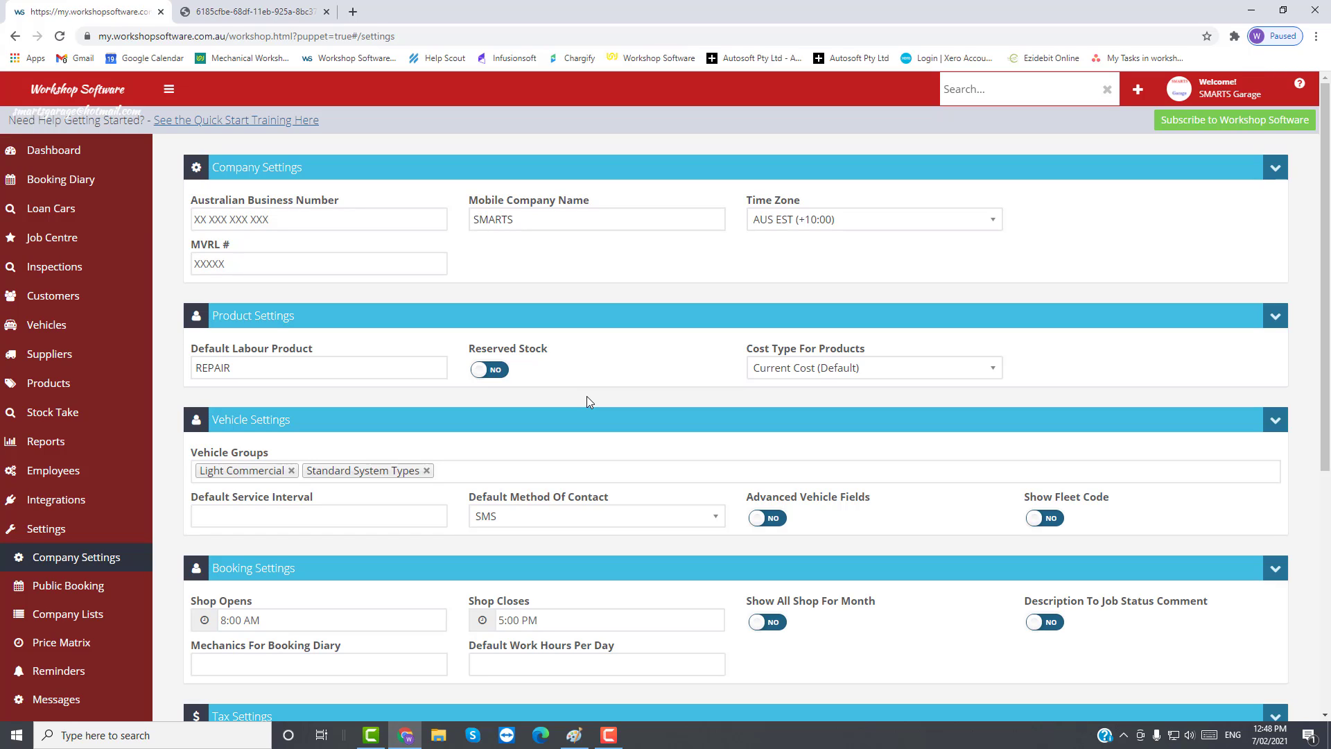
pyautogui.click(771, 376)
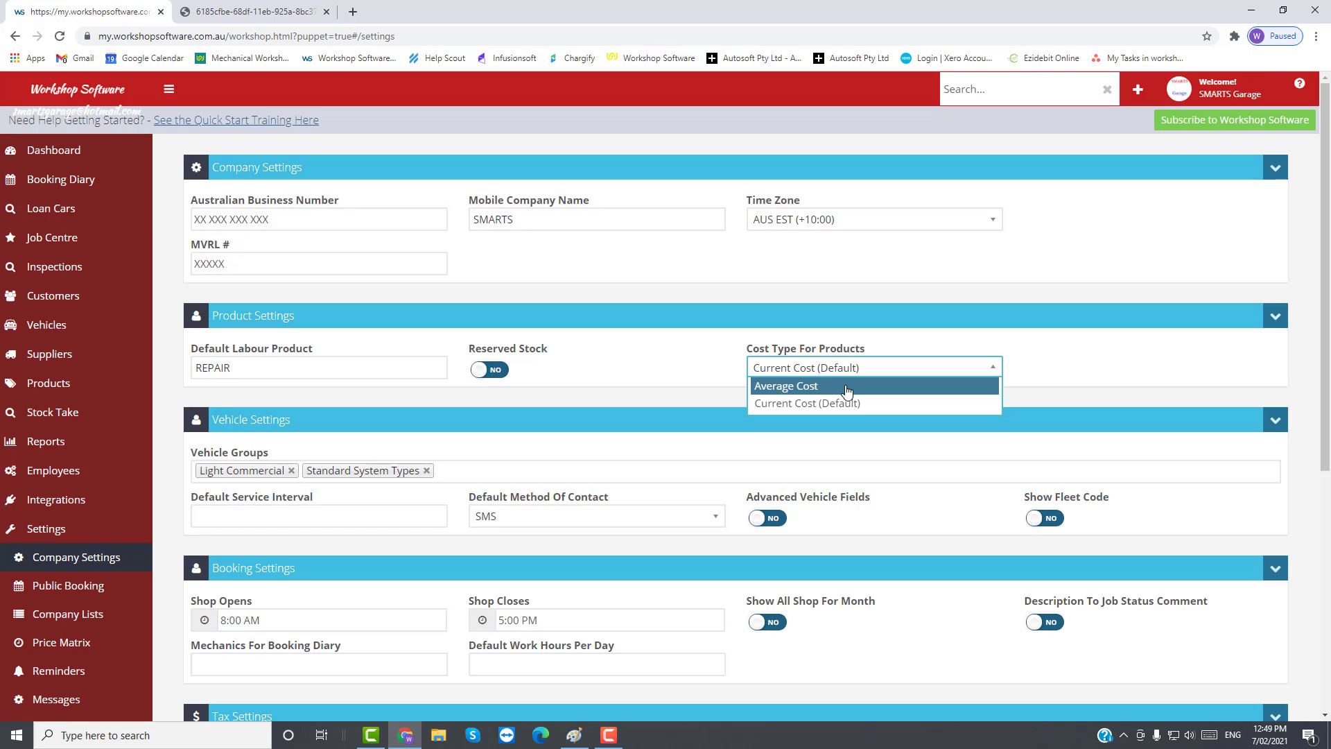
pyautogui.click(776, 404)
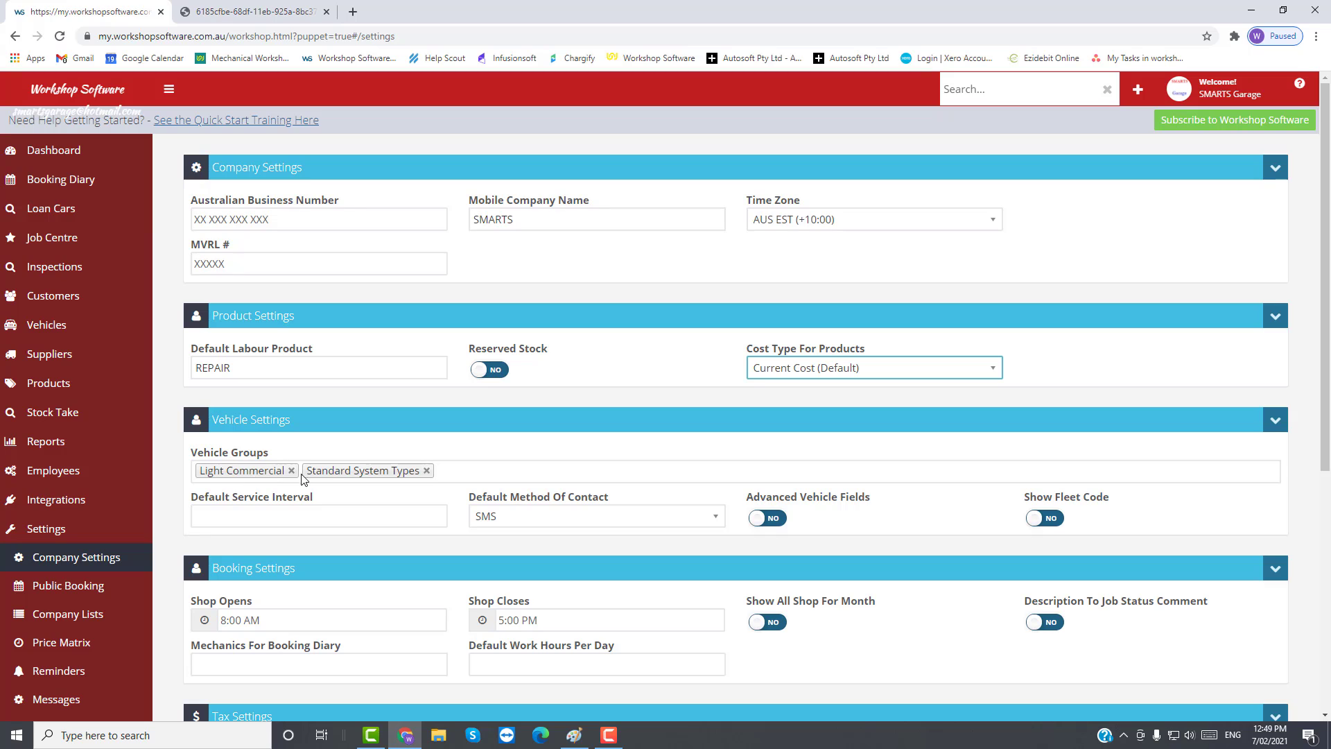
# Examine the list of available vehicle groups in the vehicle settings without adding one
pyautogui.click(364, 471)
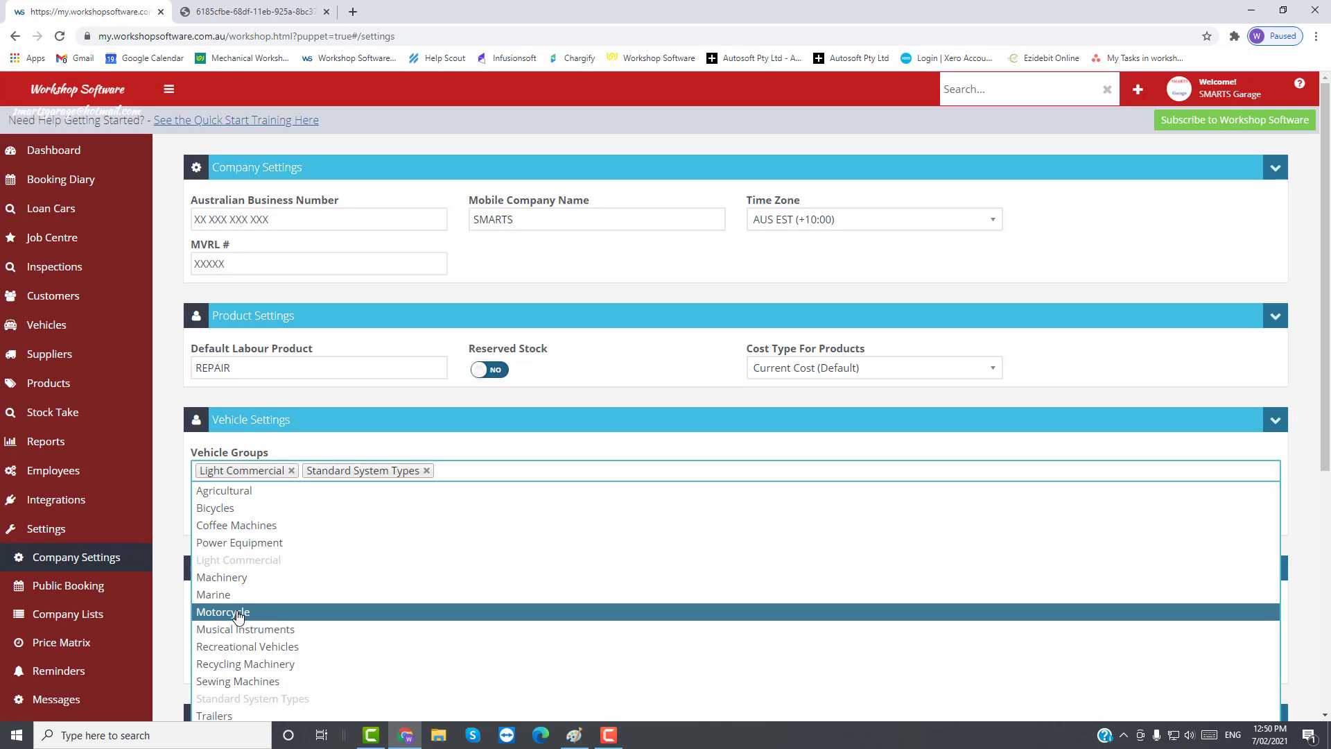
pyautogui.scroll(-3, 1320, 483)
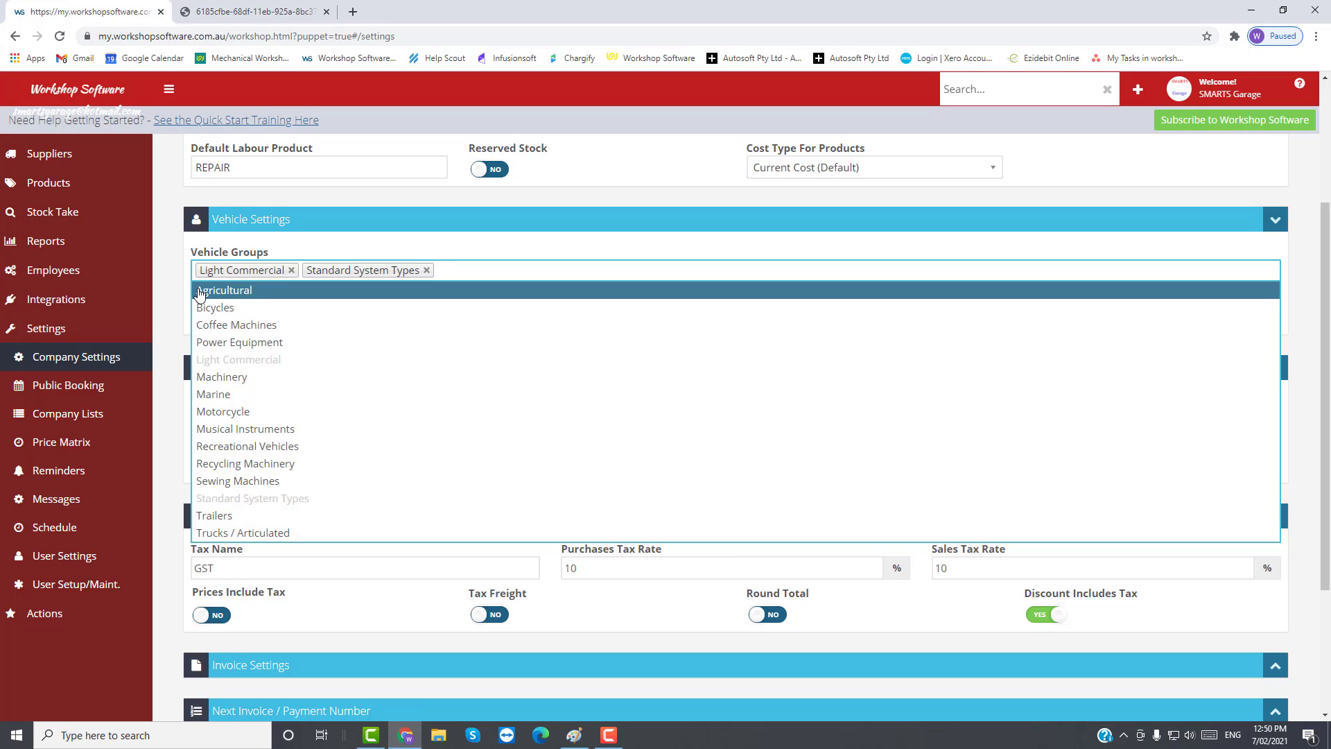
pyautogui.click(167, 285)
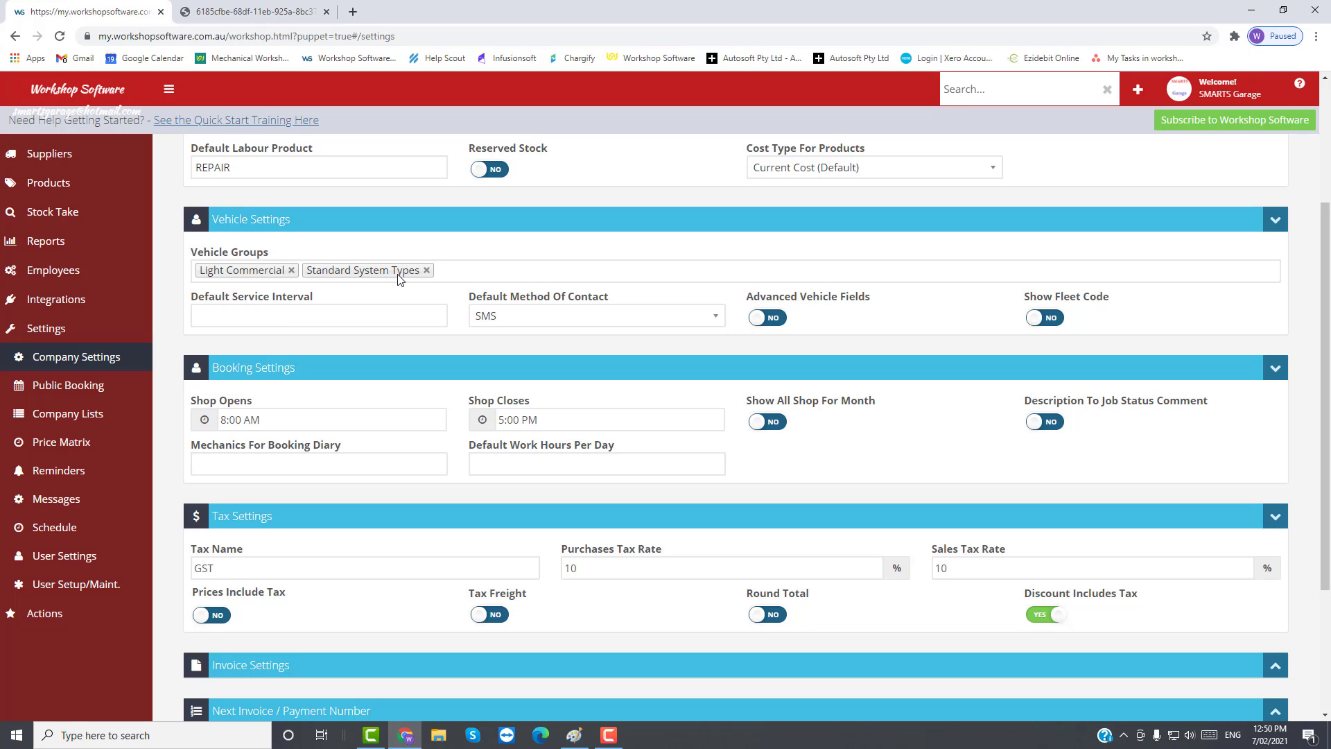
# Set the default service interval to 12 and select SMS as the default method of contact
pyautogui.click(214, 316)
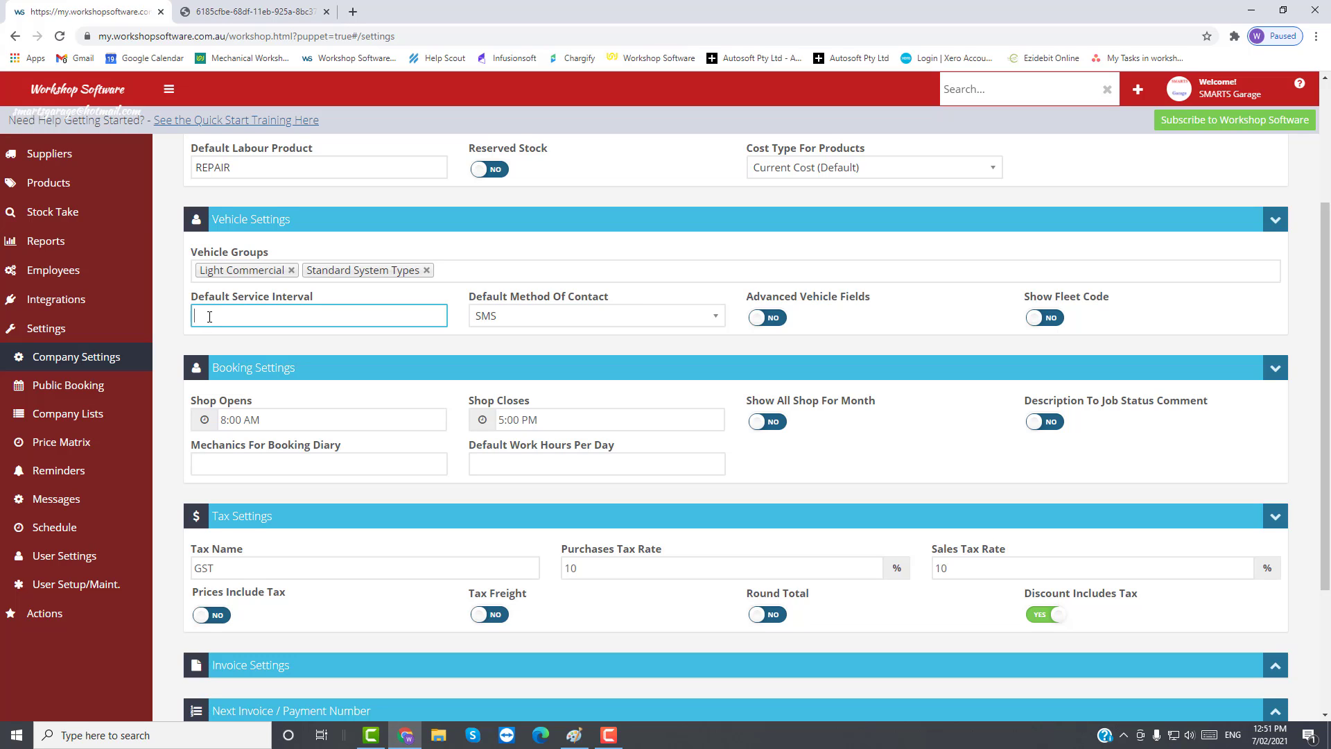
pyautogui.write('12')
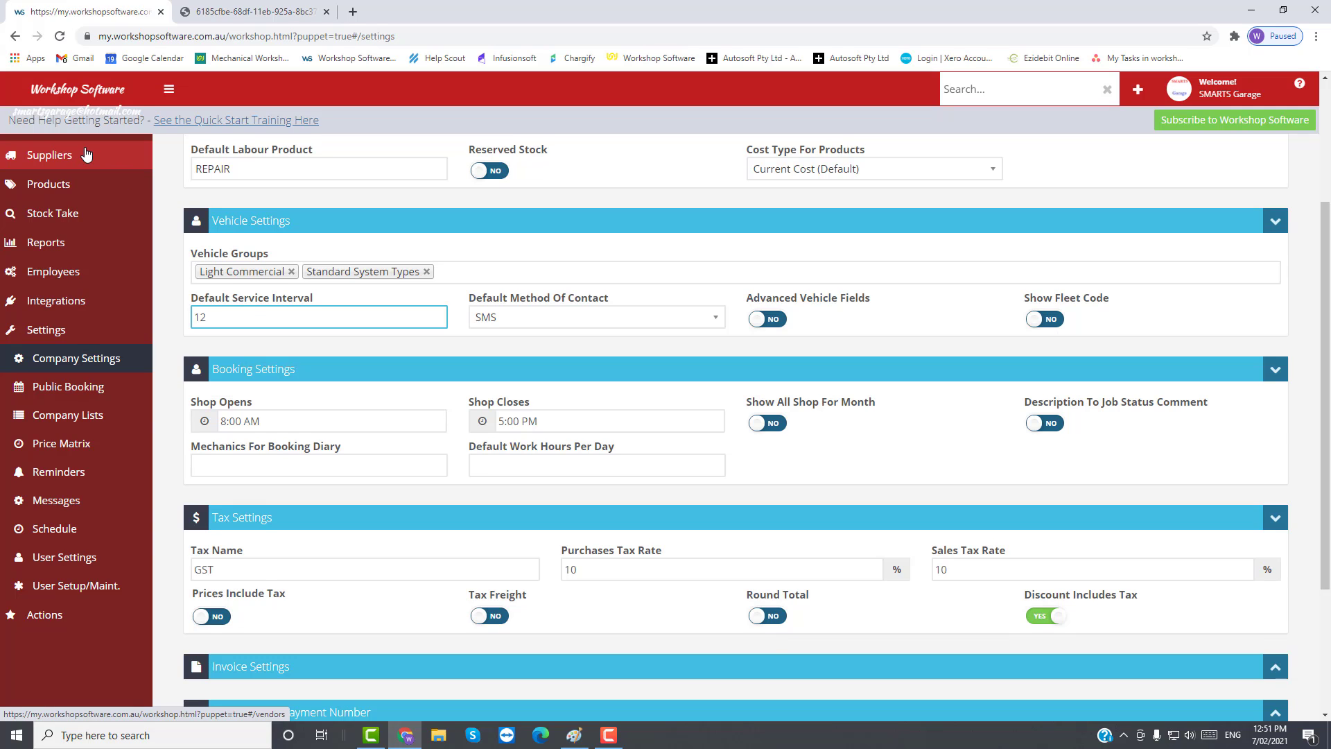
pyautogui.scroll(2, 76, 167)
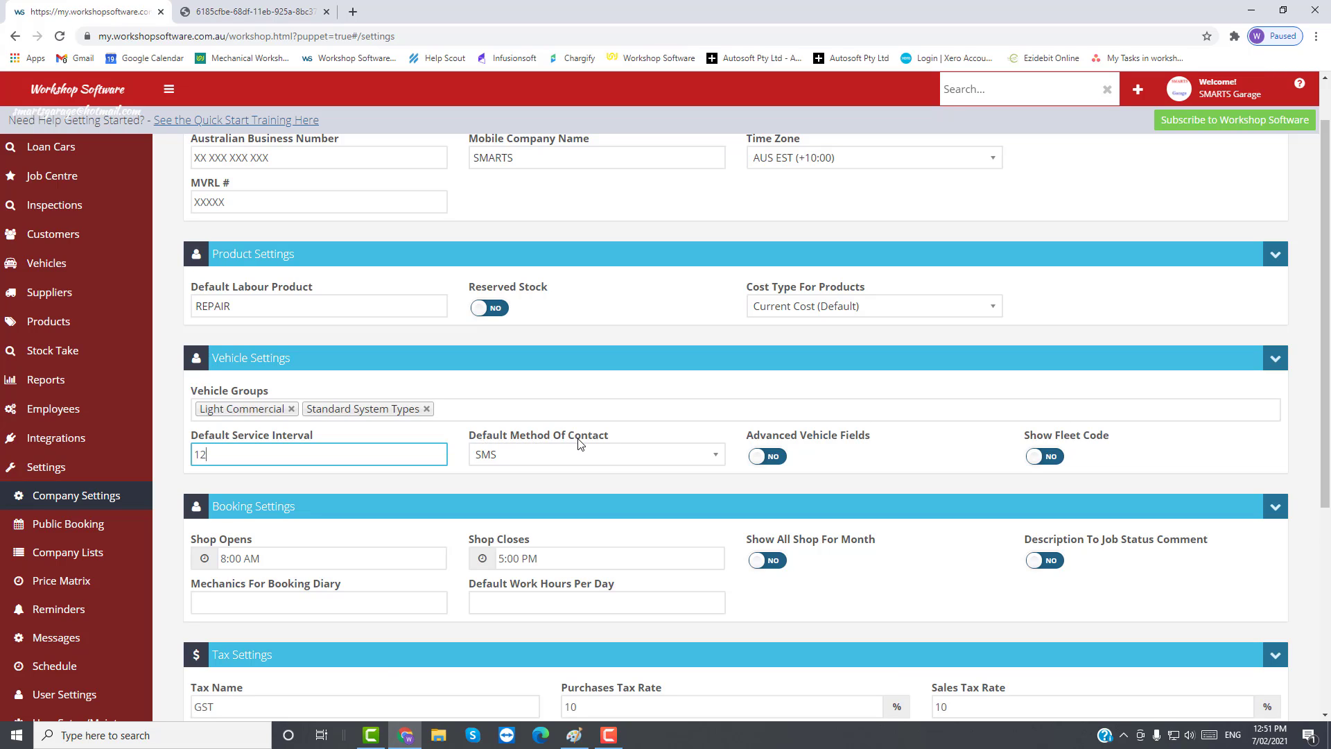
pyautogui.click(536, 463)
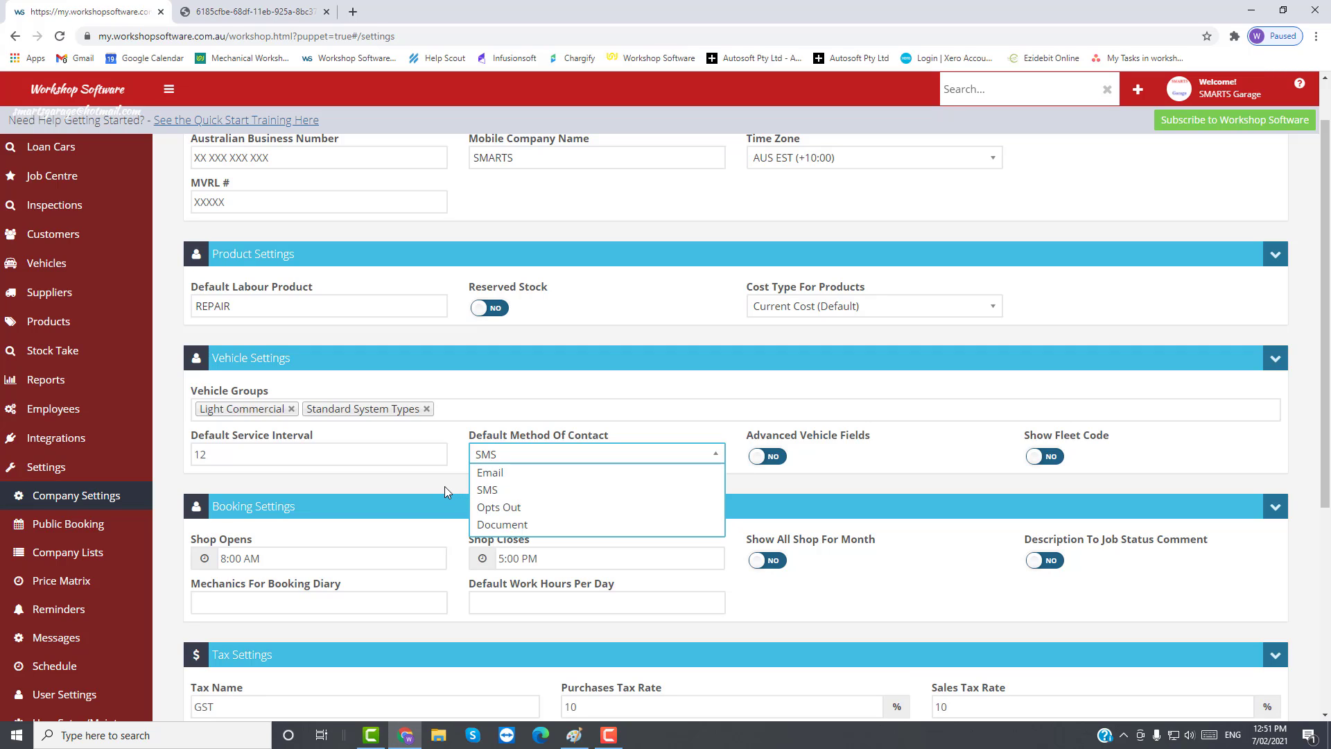
pyautogui.click(486, 490)
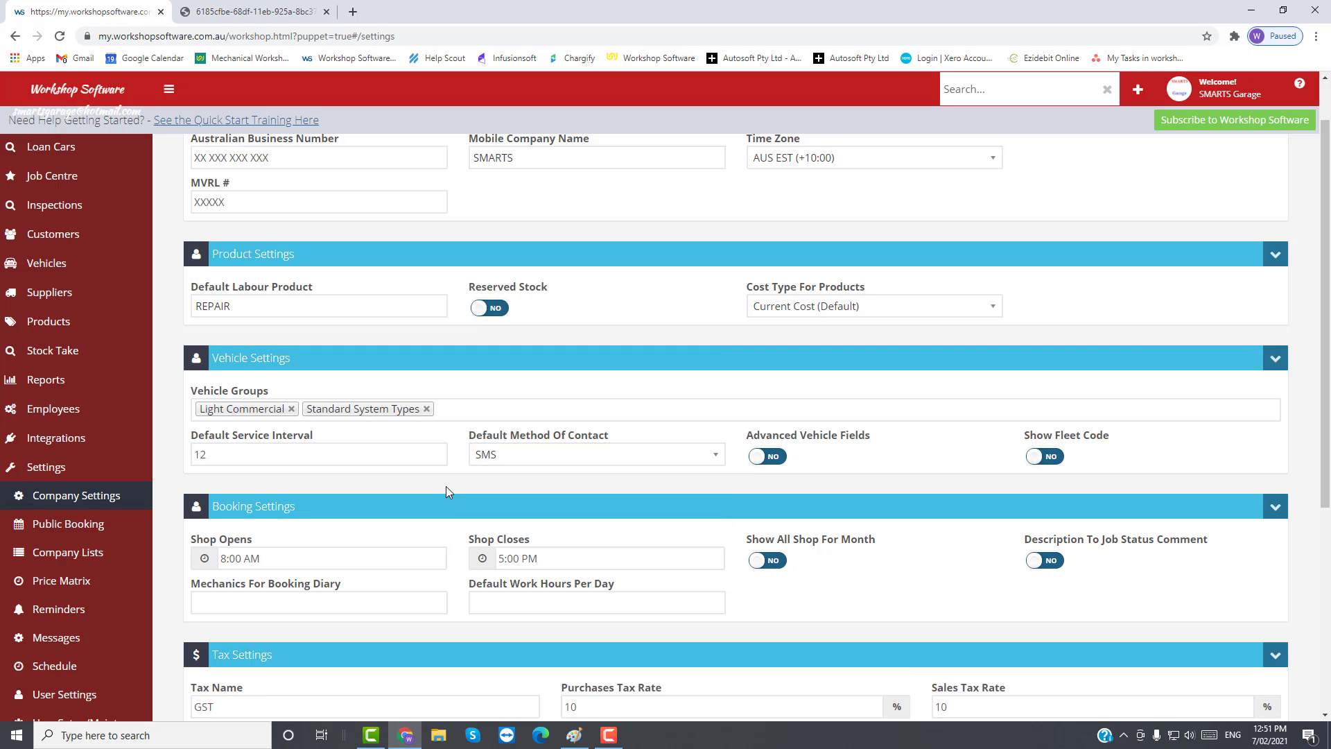
# Turn on Advanced Vehicle Fields, and switch Show Fleet Code on and back off
pyautogui.click(775, 463)
pyautogui.click(1048, 457)
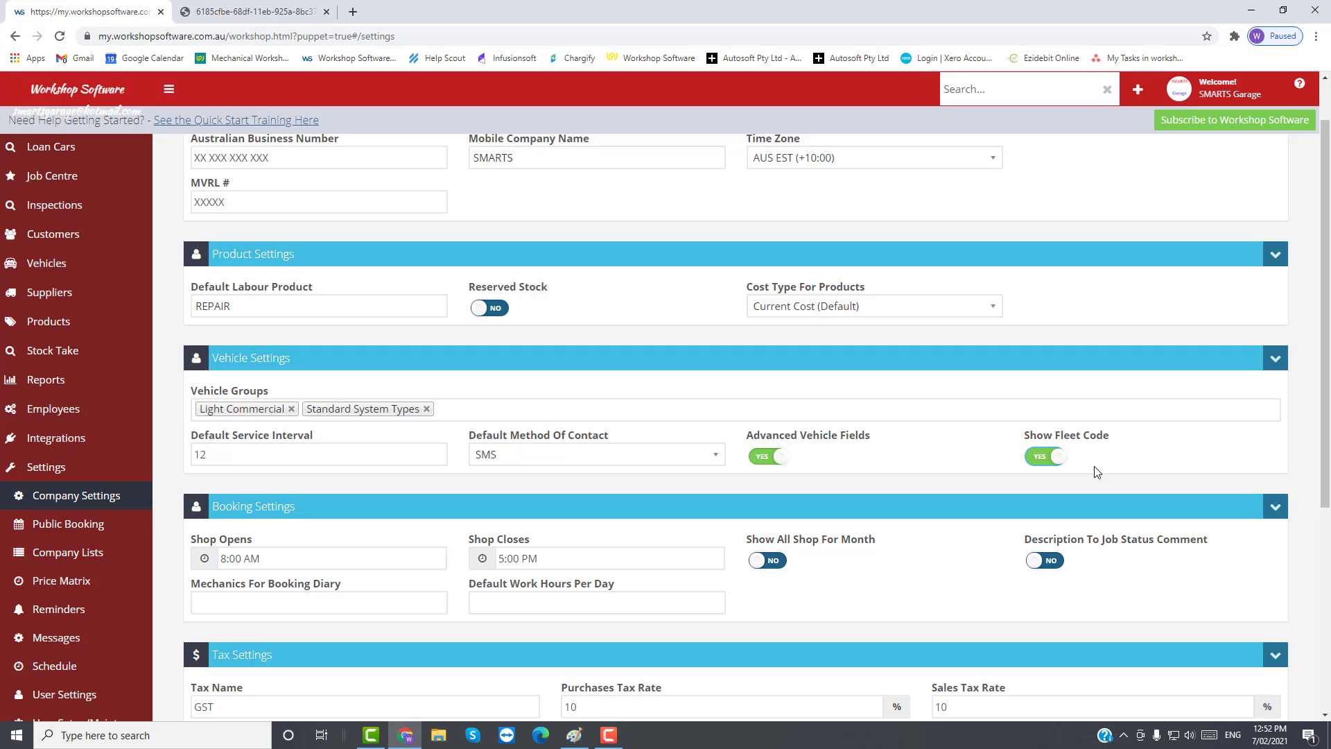
pyautogui.click(1043, 457)
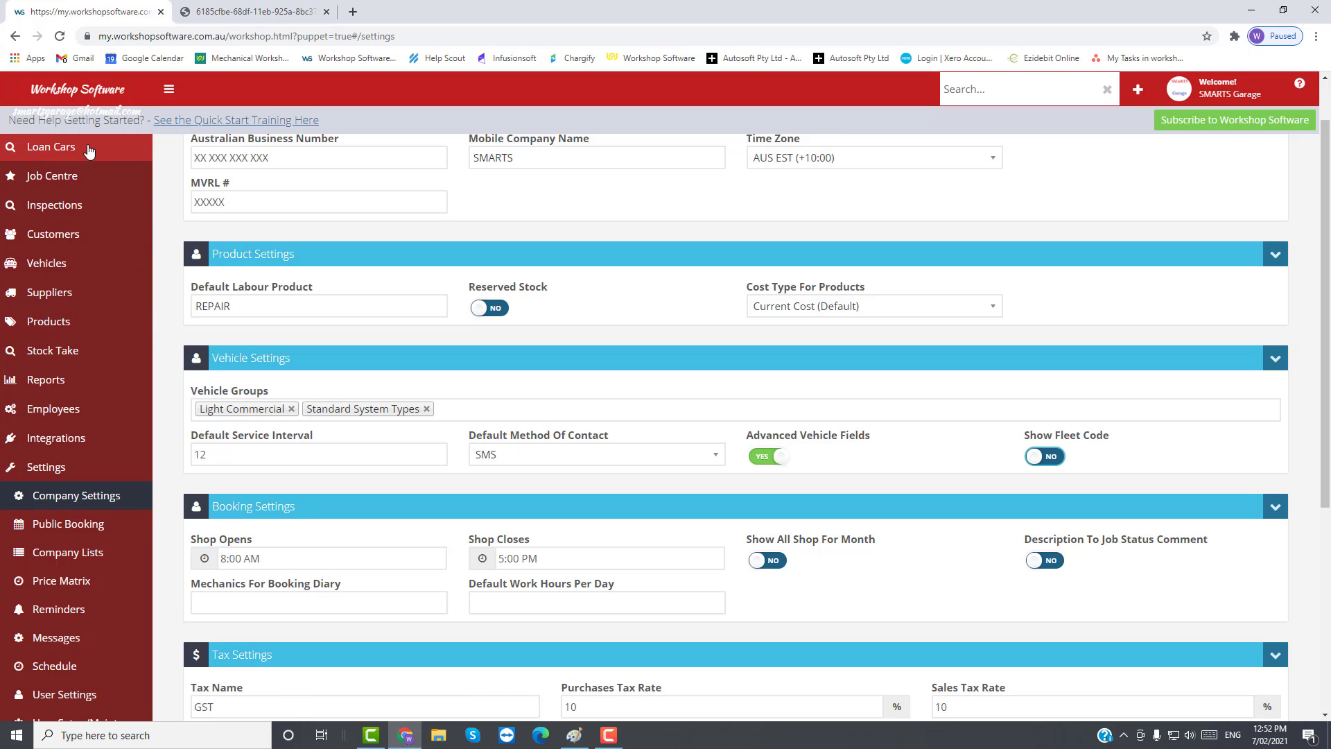
# Set the mechanics for the booking diary to 1 and the default work hours per day to 8
pyautogui.scroll(1, 97, 181)
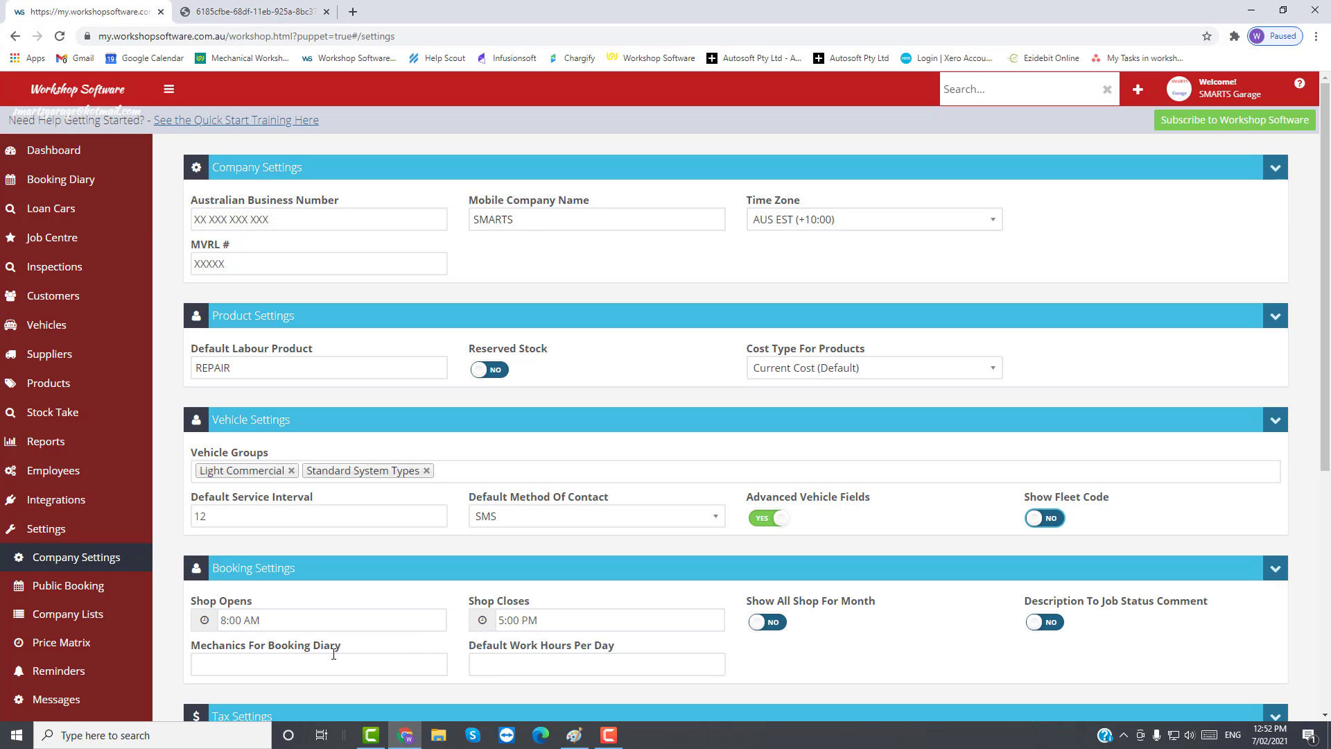
pyautogui.click(260, 665)
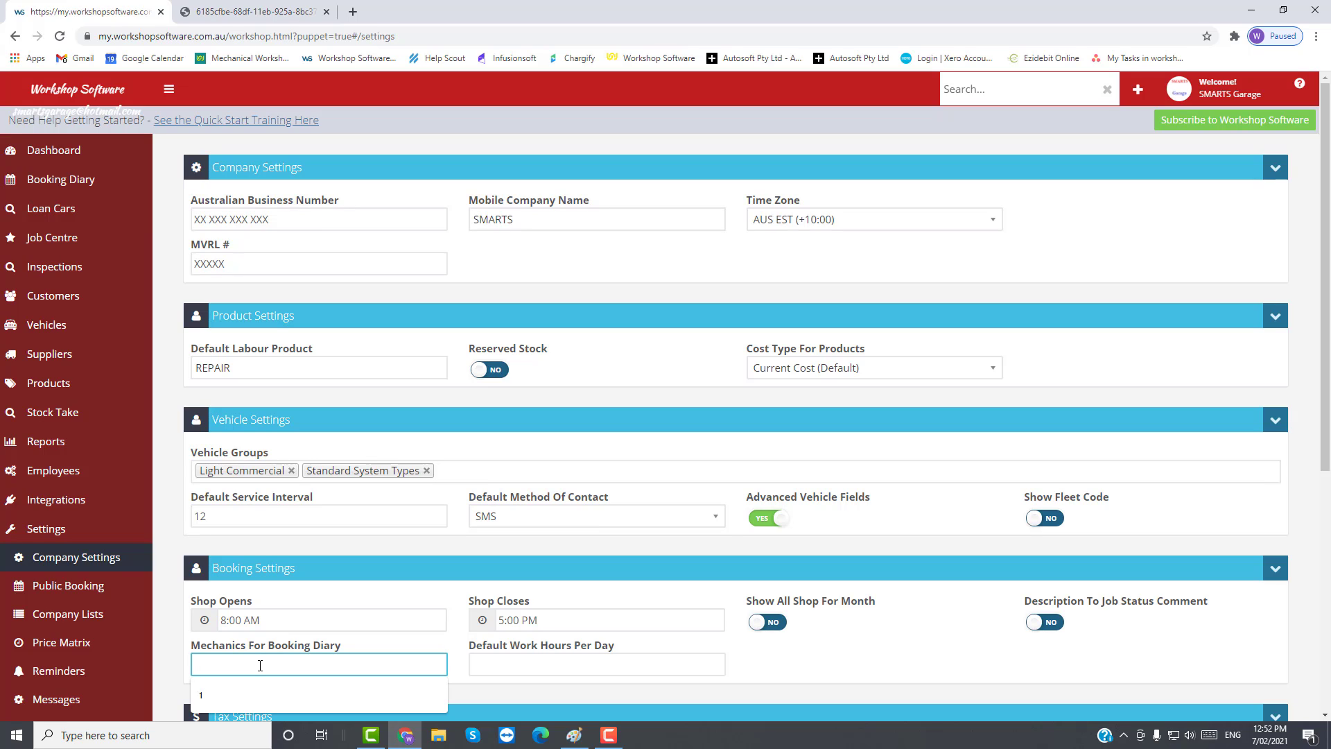
pyautogui.write('1')
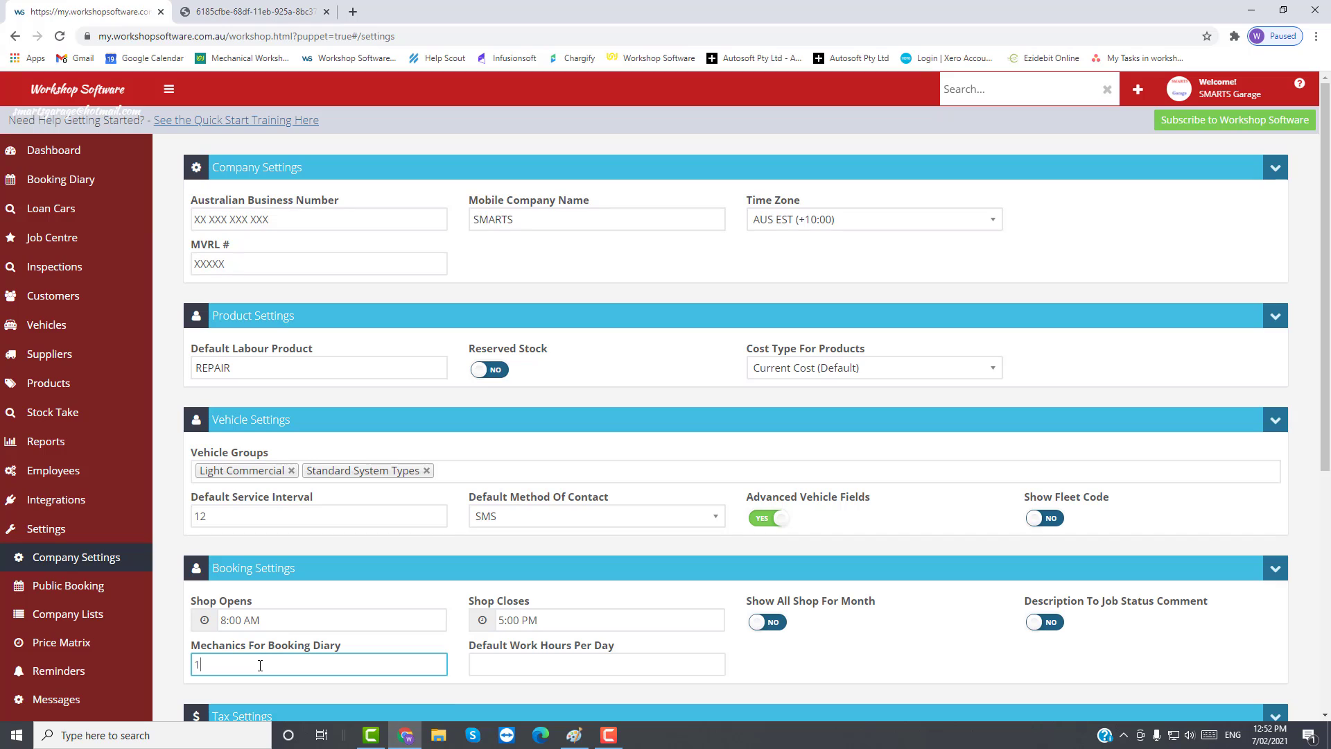
pyautogui.press('Tab')
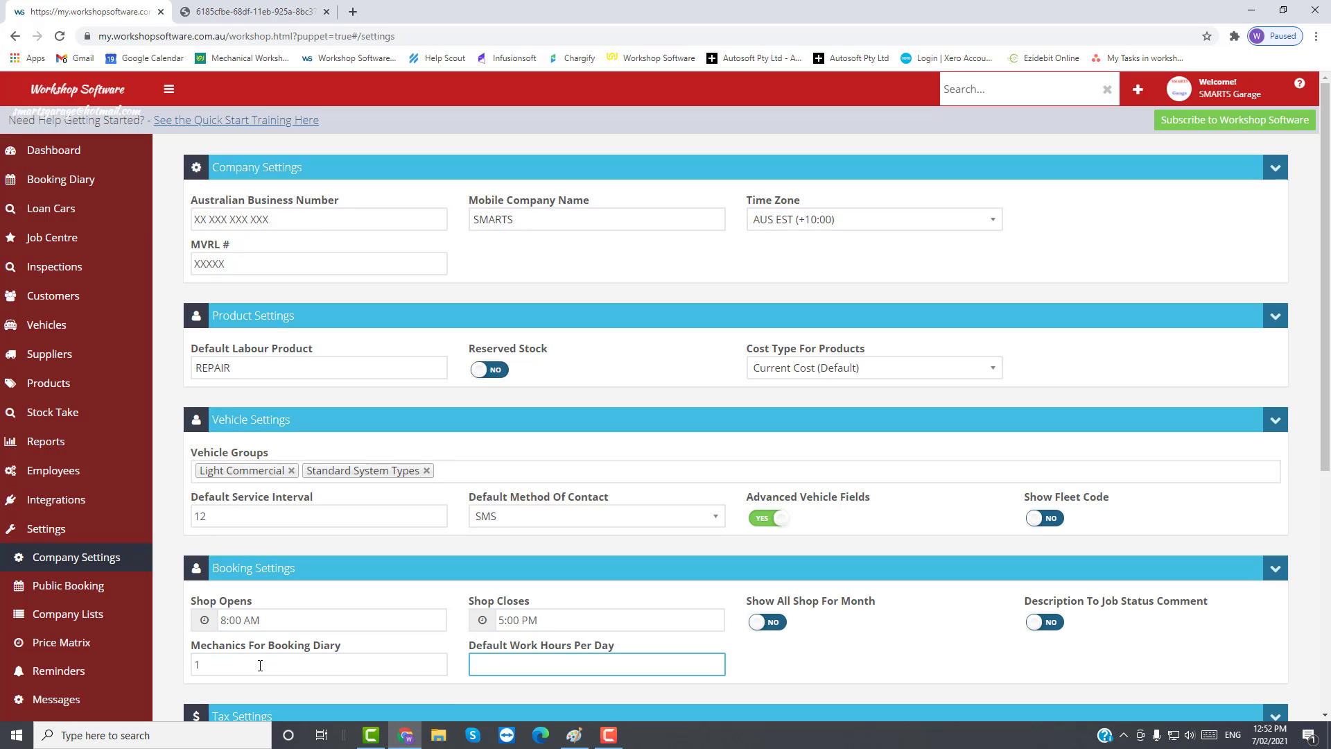
pyautogui.write('8')
# Change the mechanics for the booking diary to 2 and the default work hours per day to 16
pyautogui.moveTo(216, 666); pyautogui.dragTo(193, 666)
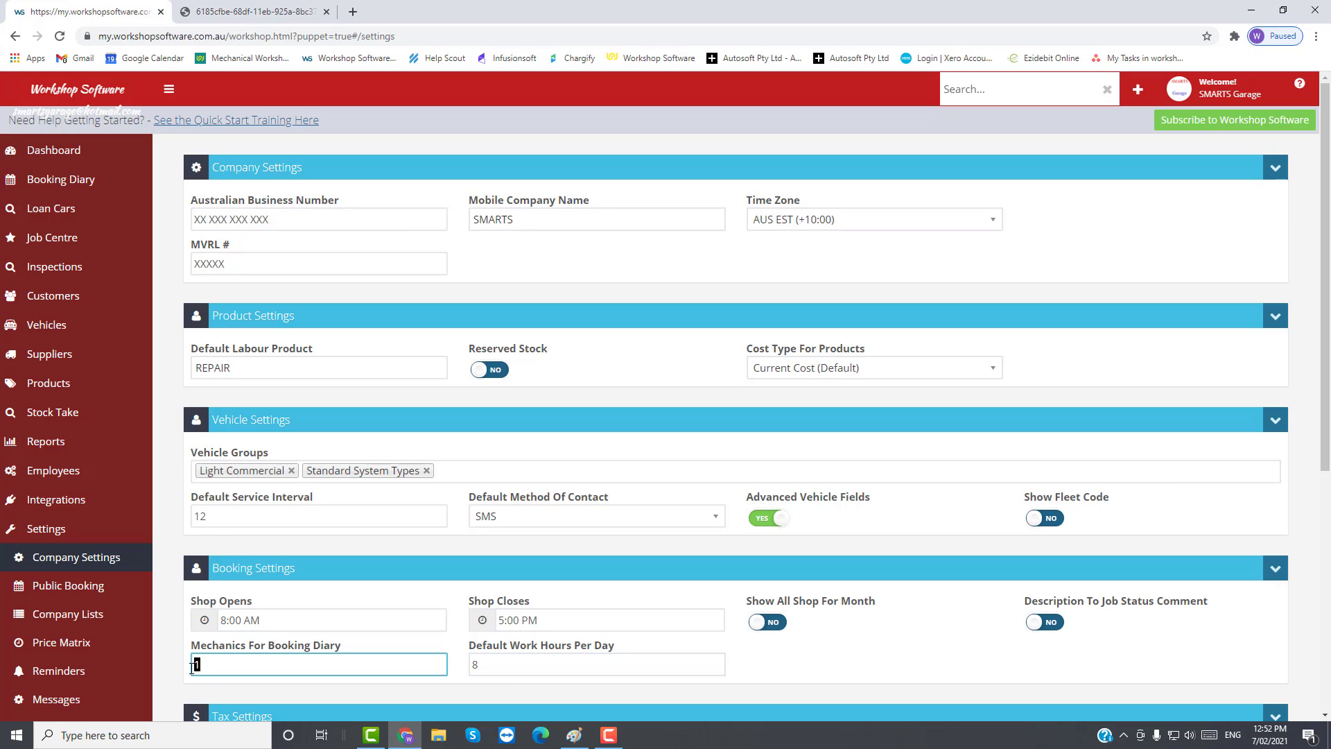
pyautogui.write('2')
pyautogui.moveTo(484, 666); pyautogui.dragTo(469, 667)
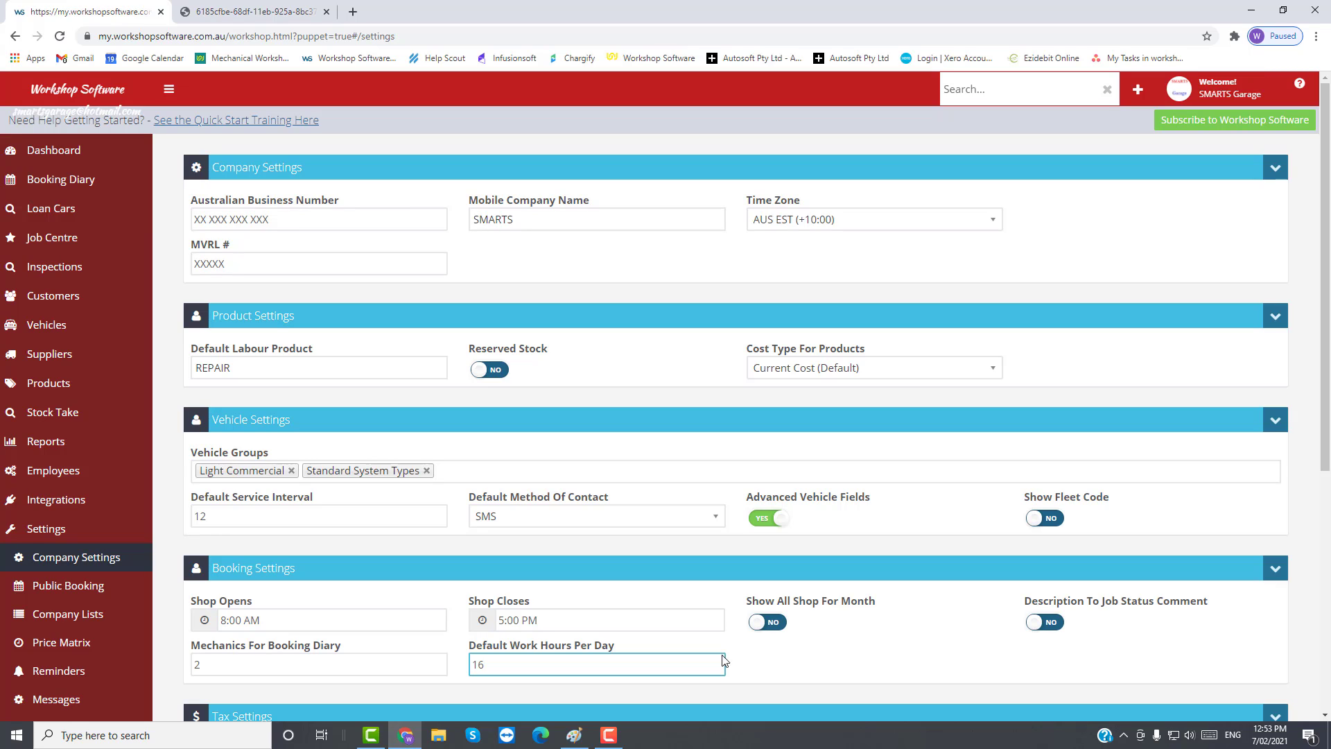
pyautogui.click(214, 665)
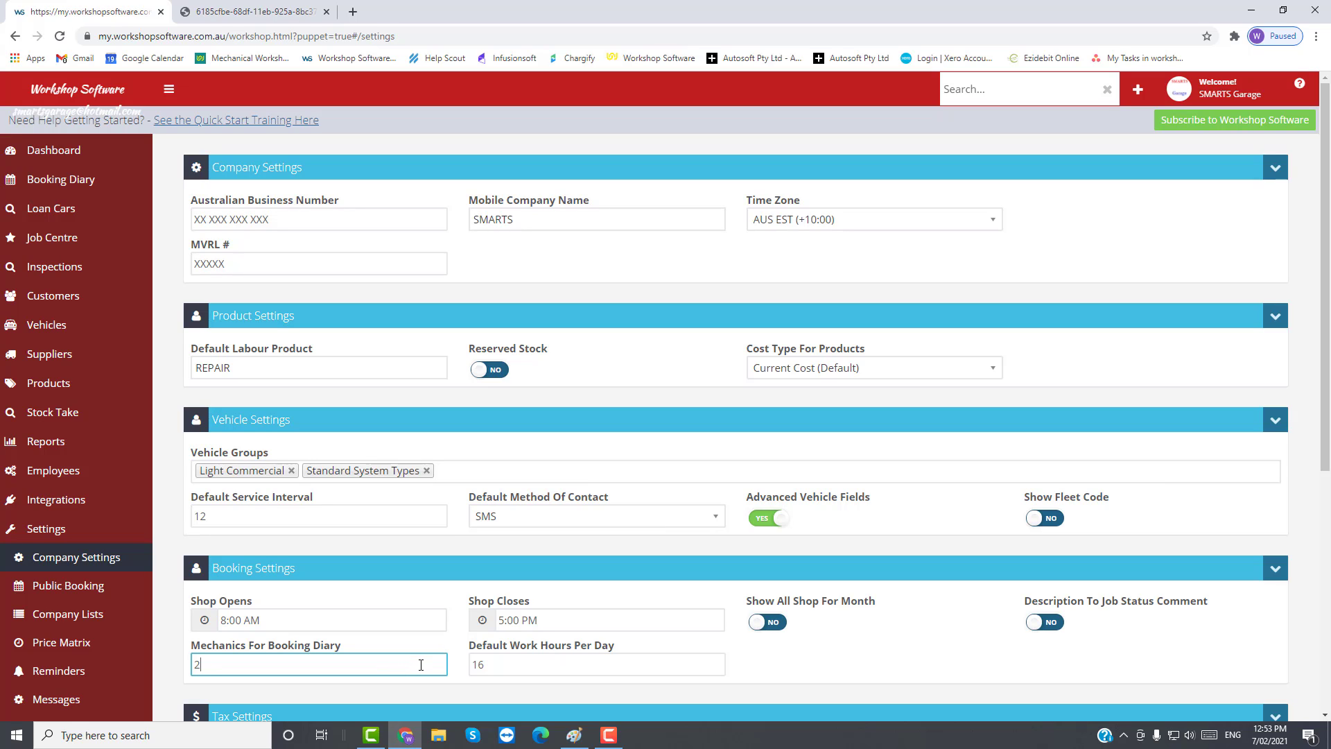
# Turn on Show All Shop For Month in the booking settings
pyautogui.click(772, 630)
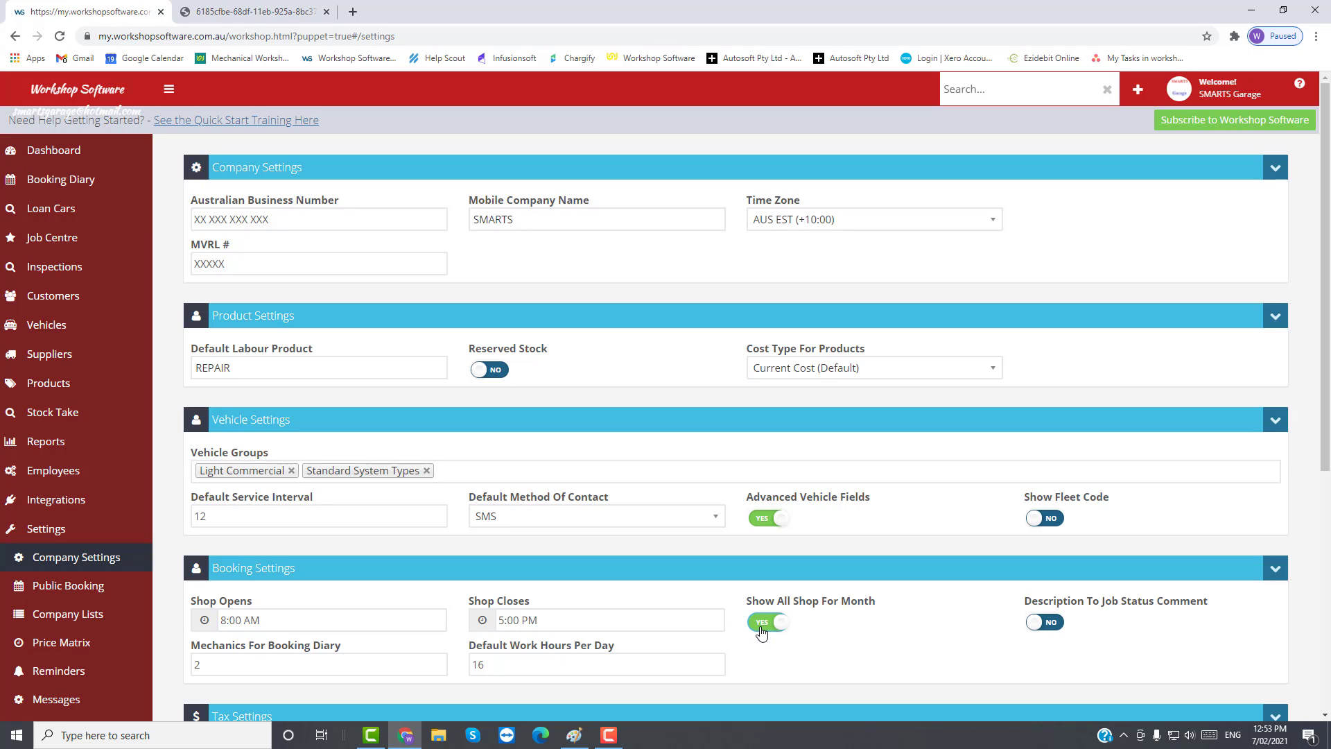
# Turn off Show All Shop For Month and turn on Description To Job Status Comment in the booking settings
pyautogui.click(761, 628)
pyautogui.click(1053, 626)
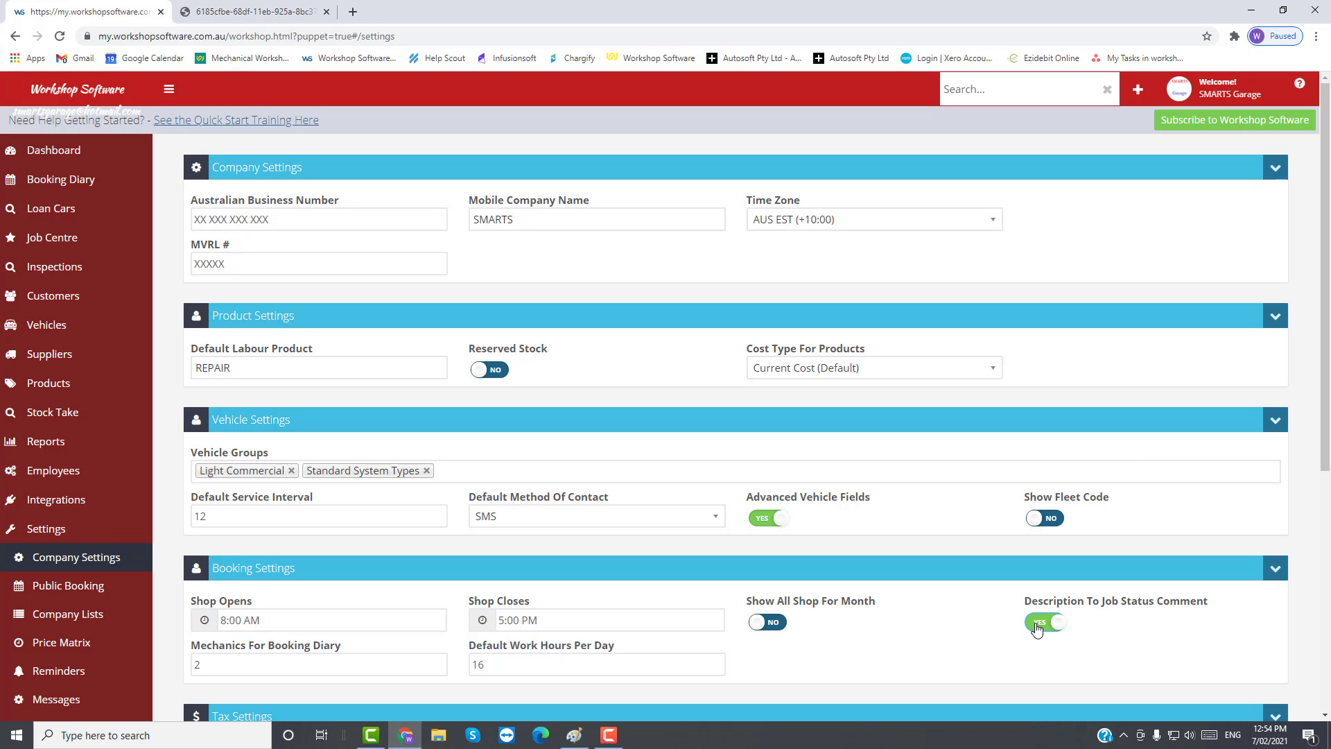
# Turn on Prices Include Tax, Tax Freight and Round Total in the tax settings, keeping the tax name and purchases tax rate
pyautogui.scroll(-3, 1038, 627)
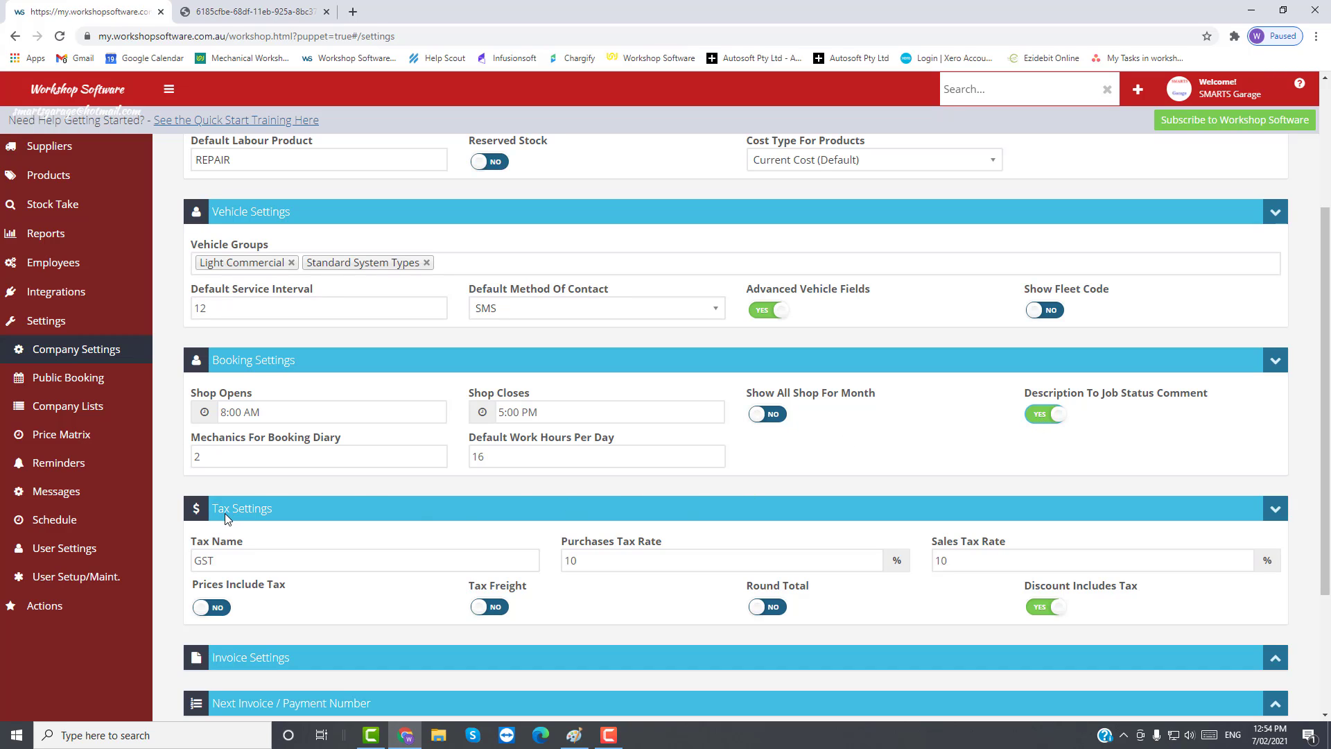
pyautogui.click(209, 560)
pyautogui.moveTo(209, 560); pyautogui.dragTo(193, 560)
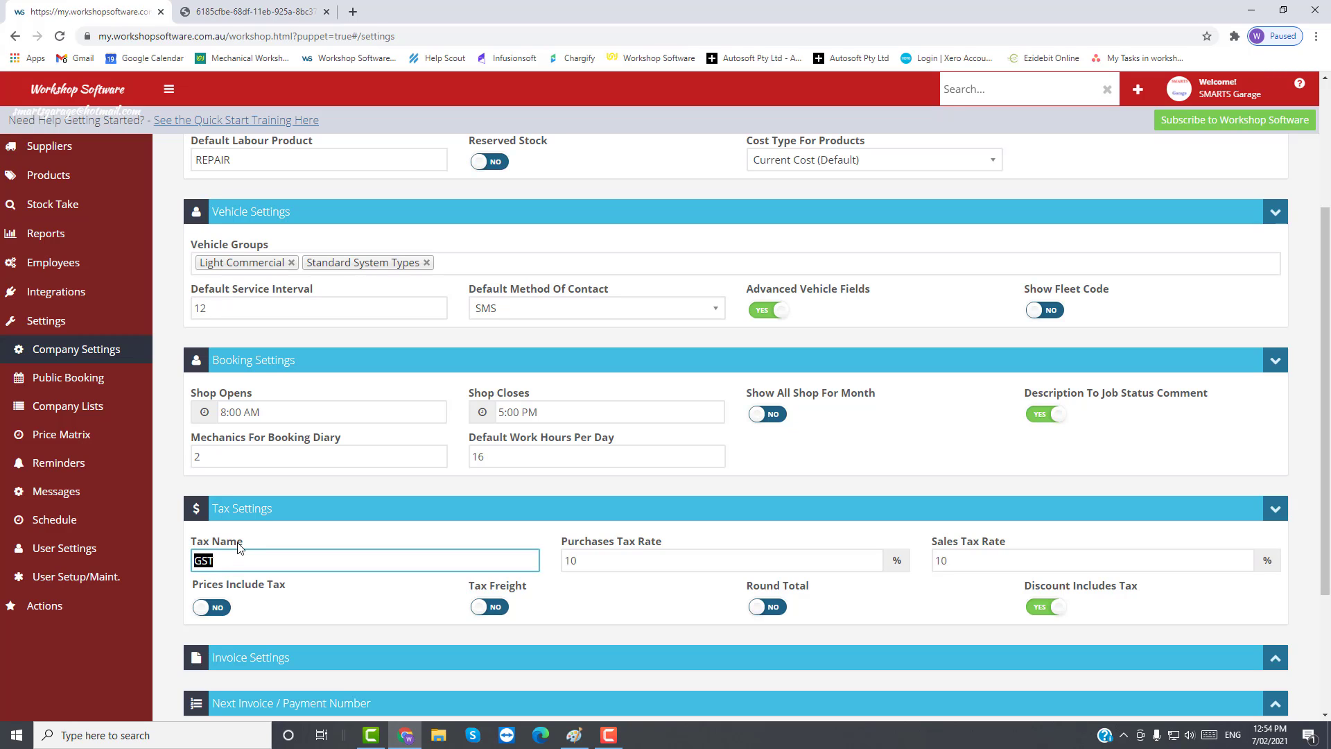
pyautogui.click(599, 562)
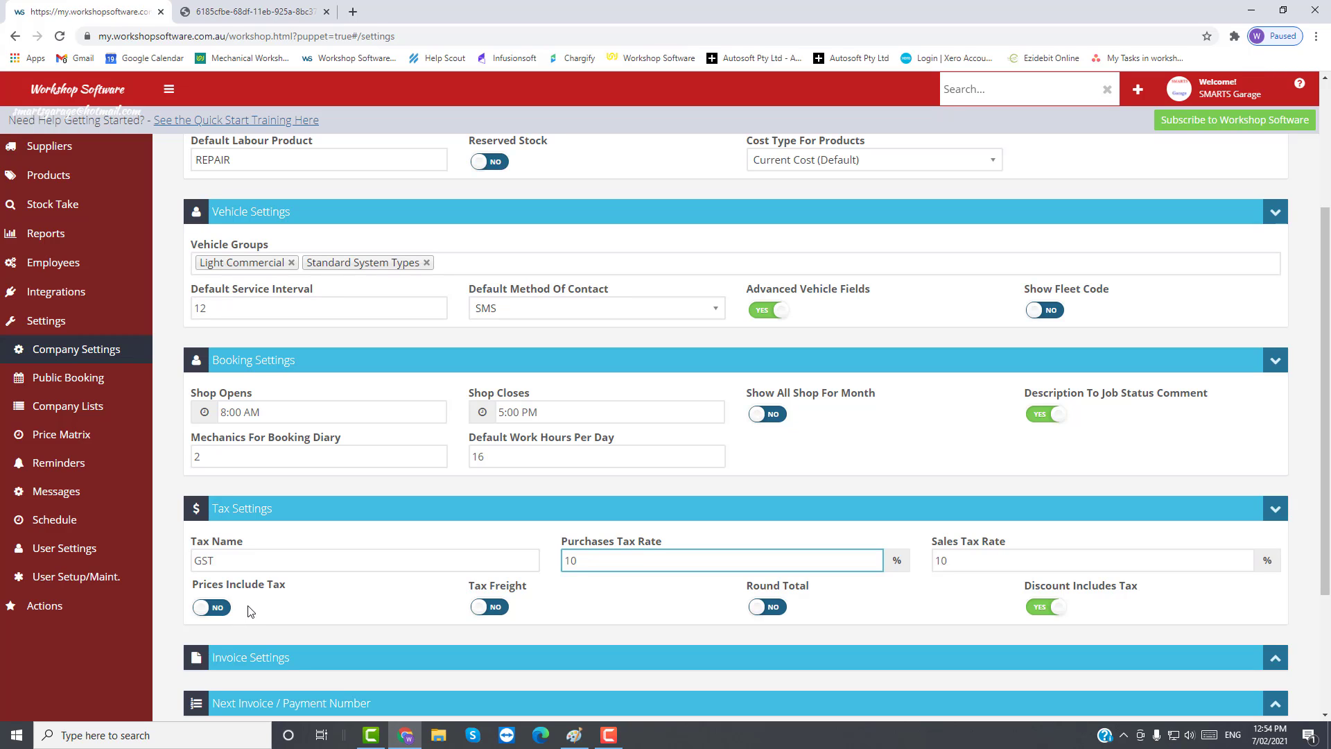
pyautogui.click(227, 609)
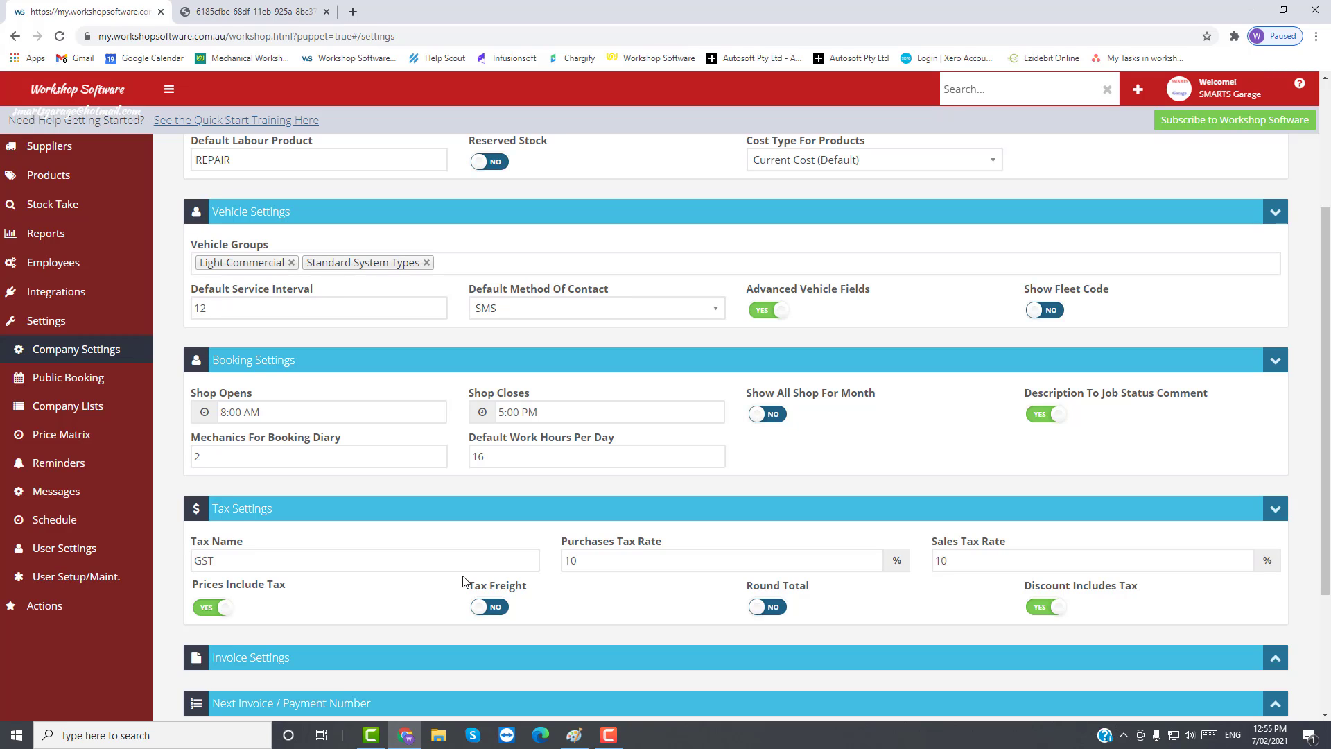
pyautogui.click(495, 608)
pyautogui.click(780, 614)
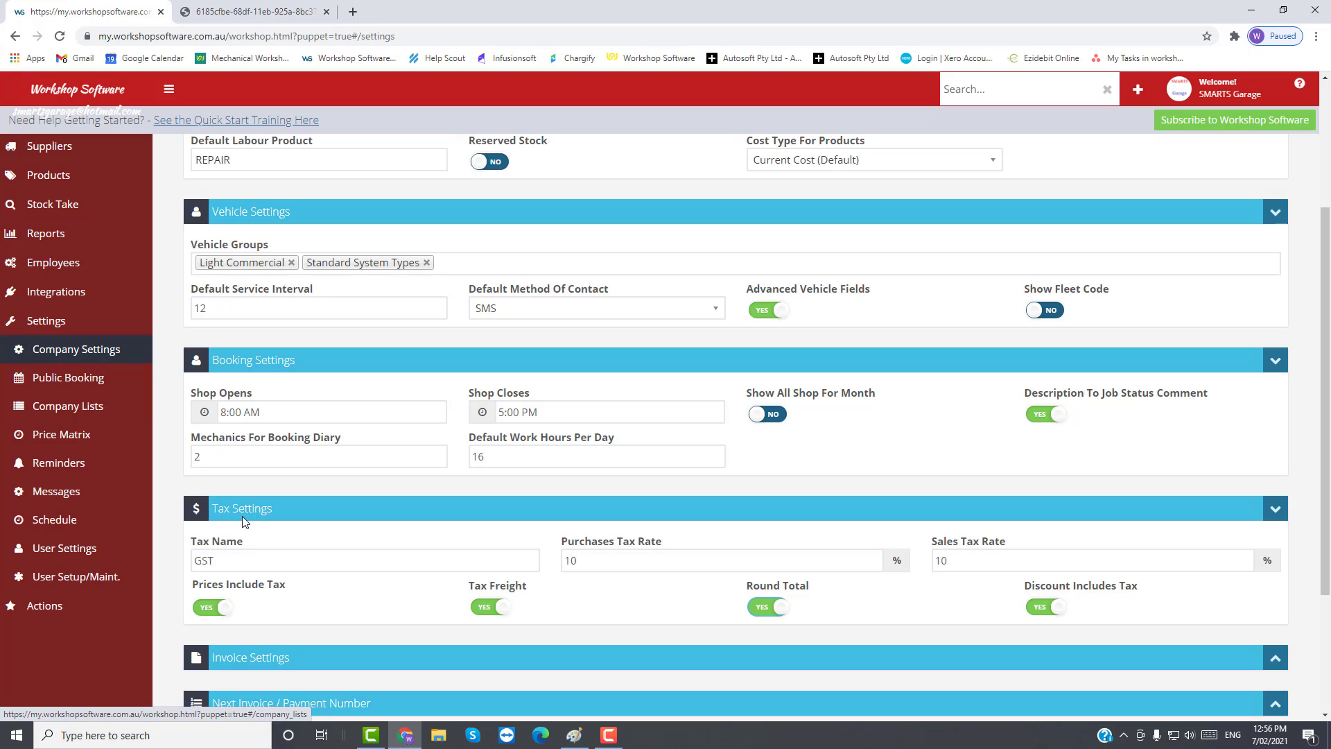
# Save the company settings
pyautogui.scroll(-2, 239, 523)
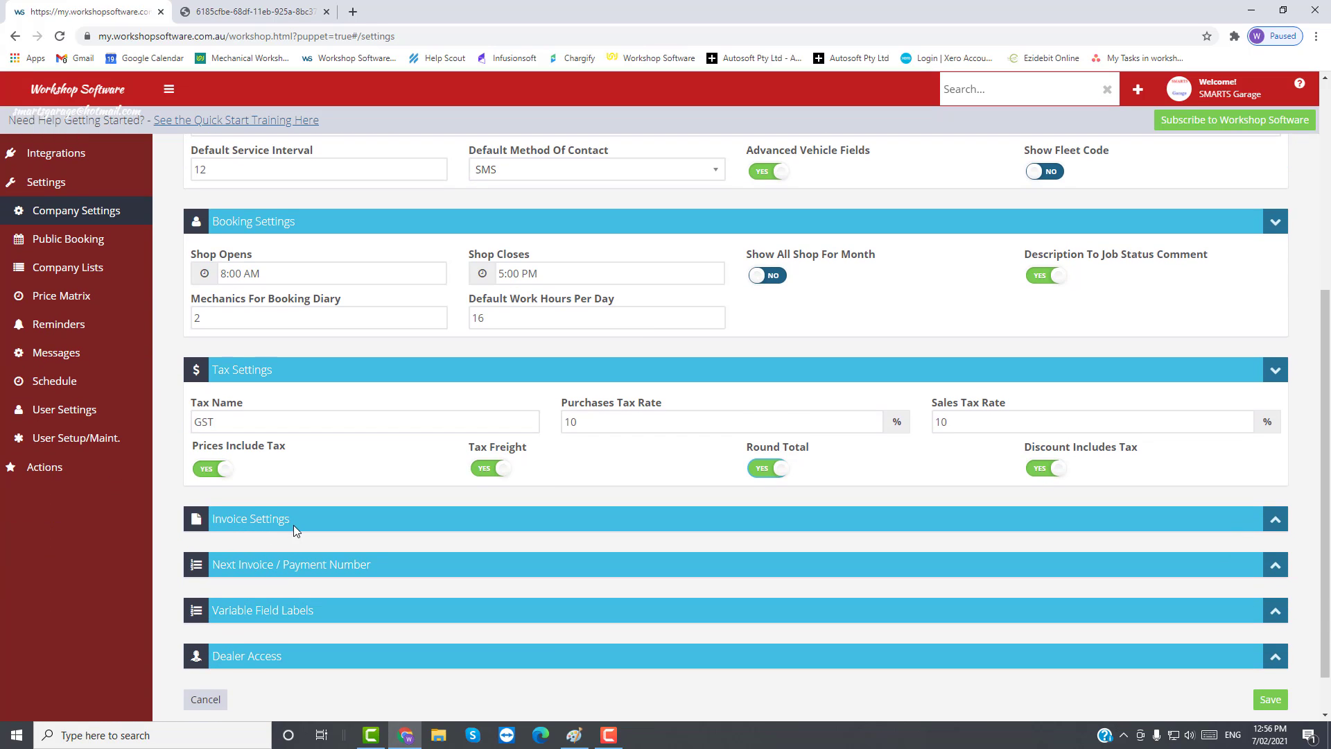
pyautogui.scroll(-1, 1108, 629)
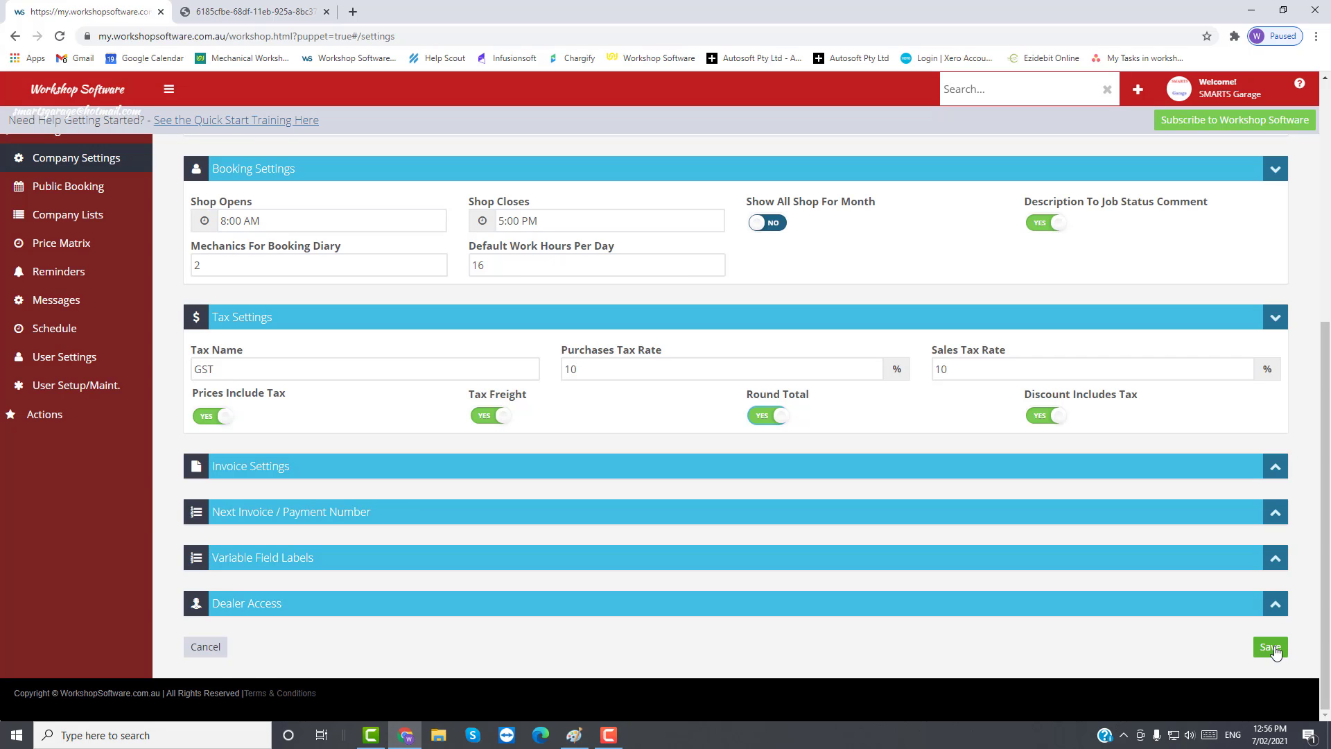
pyautogui.click(1273, 649)
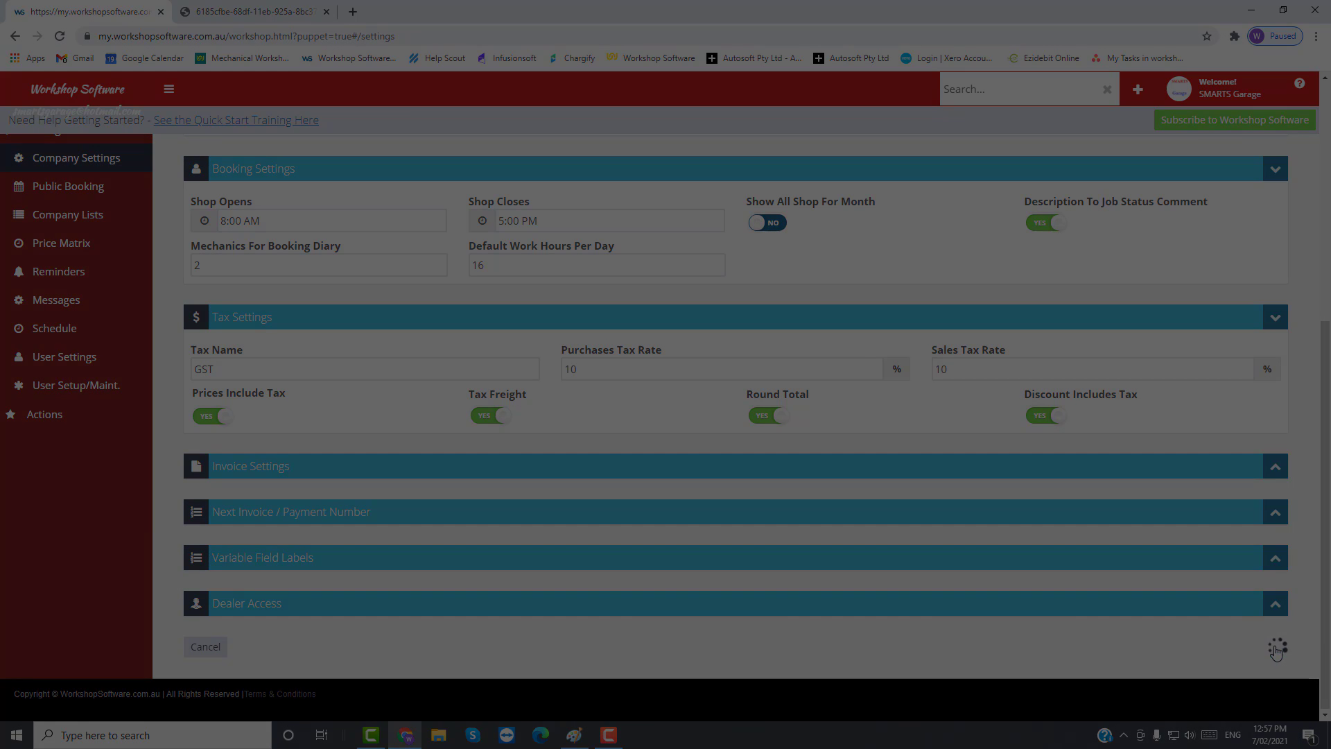